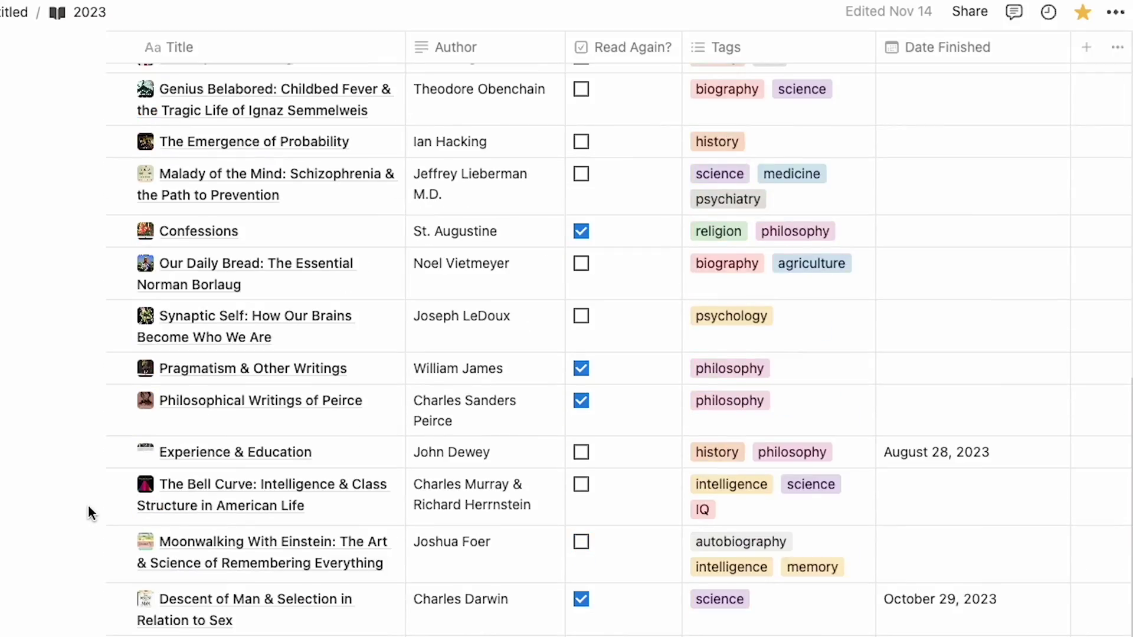
Open the 2023 page from Favorites and browse its Books I've Read table of 25 books
{"action": "scroll", "coordinate": [88, 519], "scroll_direction": "down", "scroll_amount": 2}
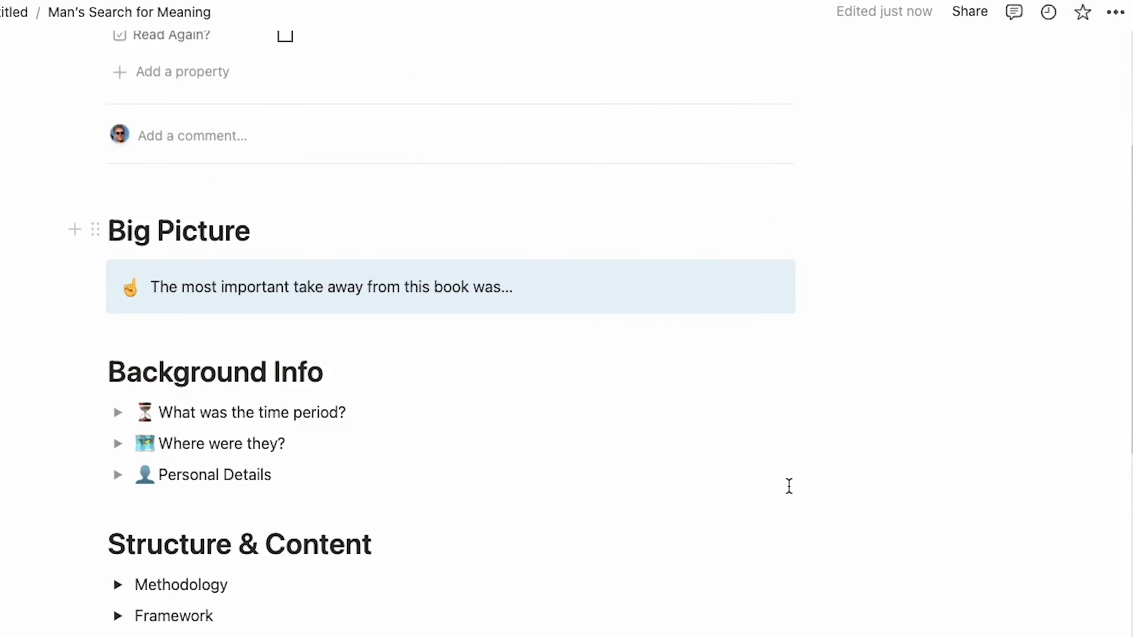
{"action": "scroll", "coordinate": [788, 483], "scroll_direction": "down", "scroll_amount": 4}
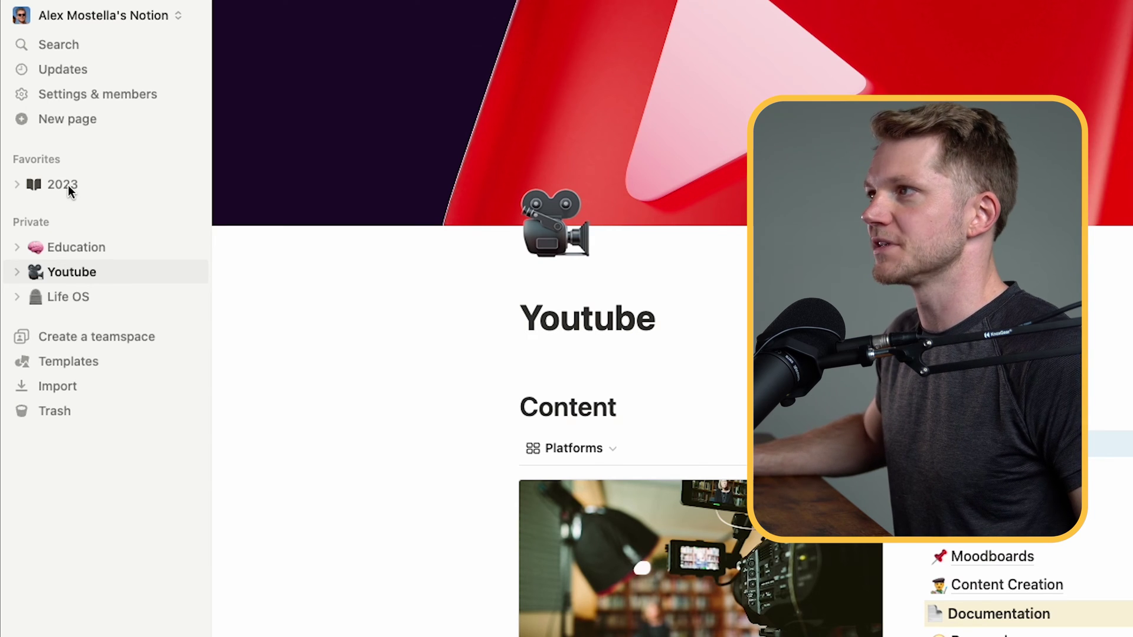
{"action": "left_click", "coordinate": [72, 194]}
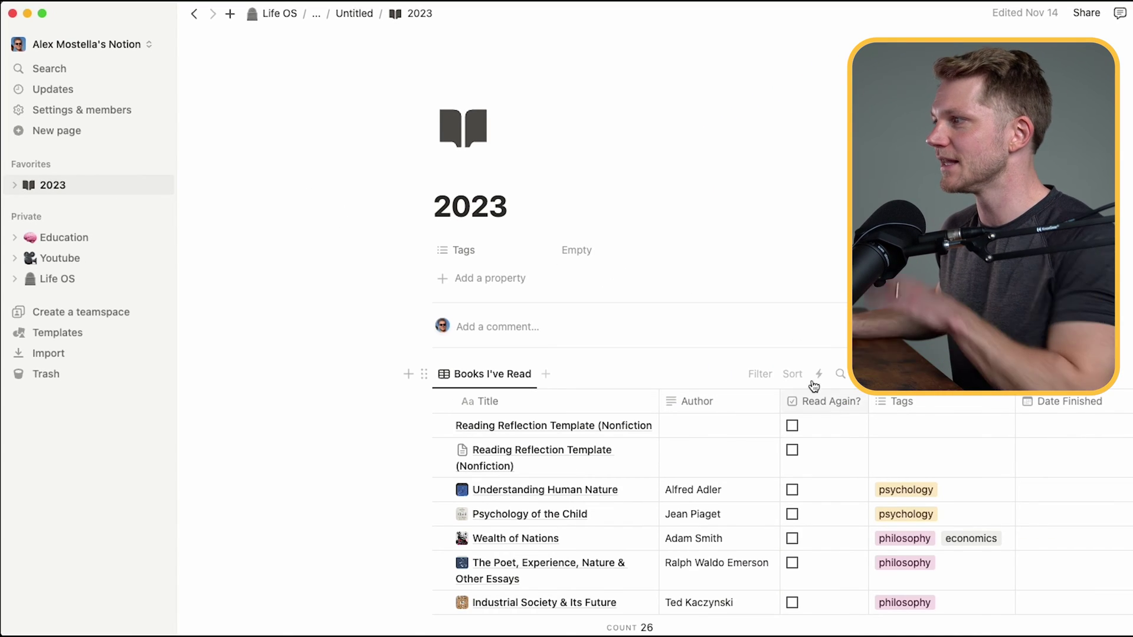
{"action": "scroll", "coordinate": [722, 380], "scroll_direction": "down", "scroll_amount": 2}
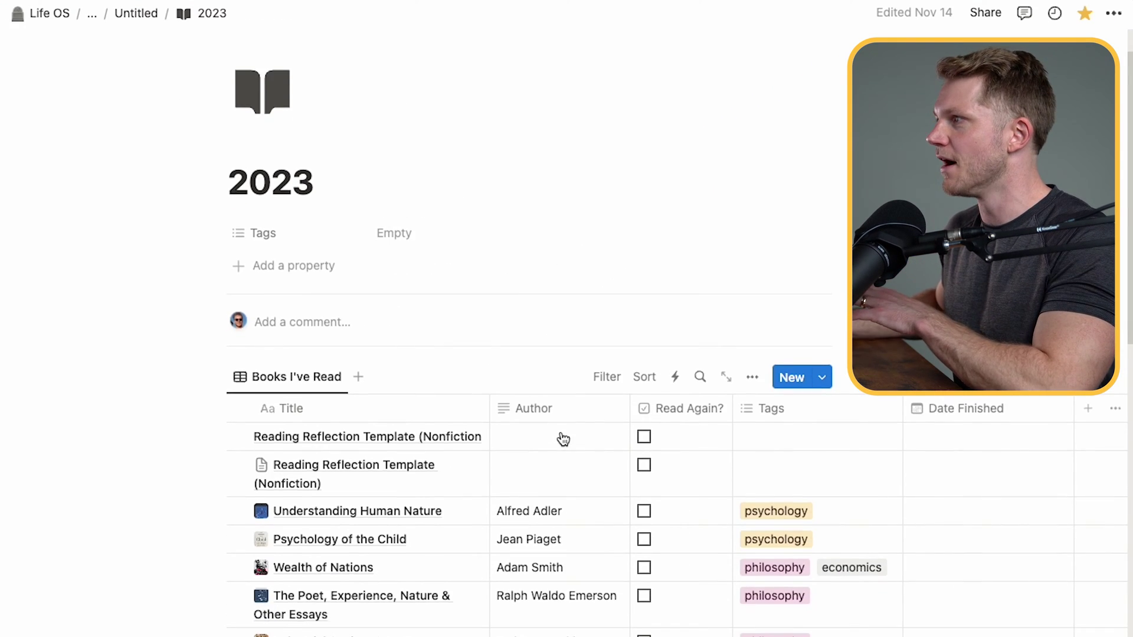
{"action": "scroll", "coordinate": [563, 439], "scroll_direction": "down", "scroll_amount": 5}
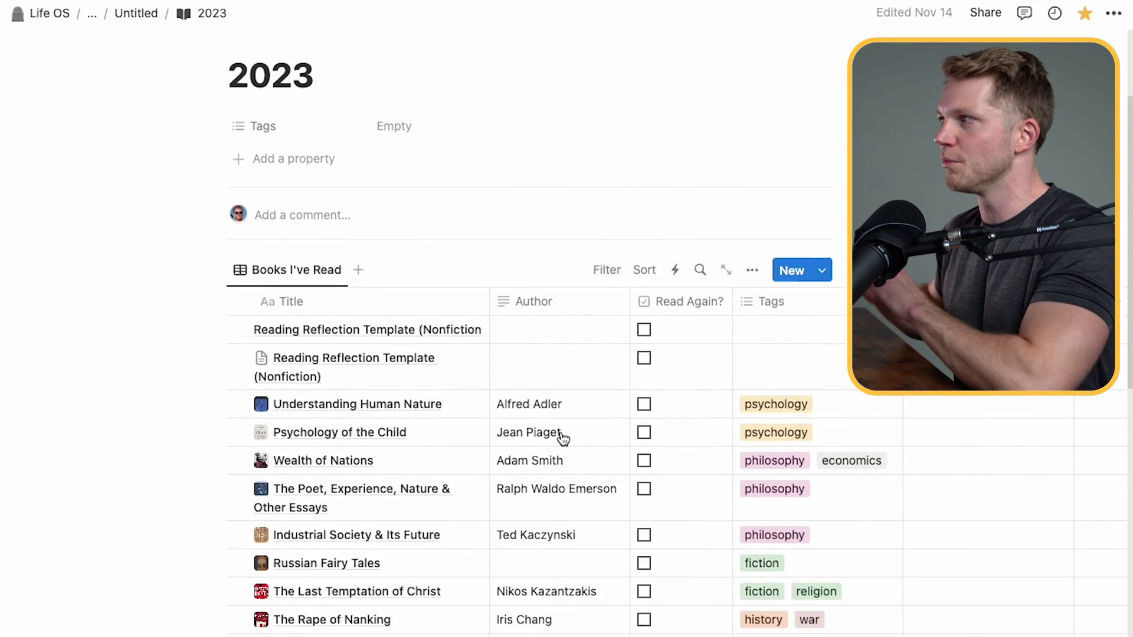
{"action": "scroll", "coordinate": [563, 439], "scroll_direction": "up", "scroll_amount": 3}
{"action": "scroll", "coordinate": [560, 437], "scroll_direction": "up", "scroll_amount": 3}
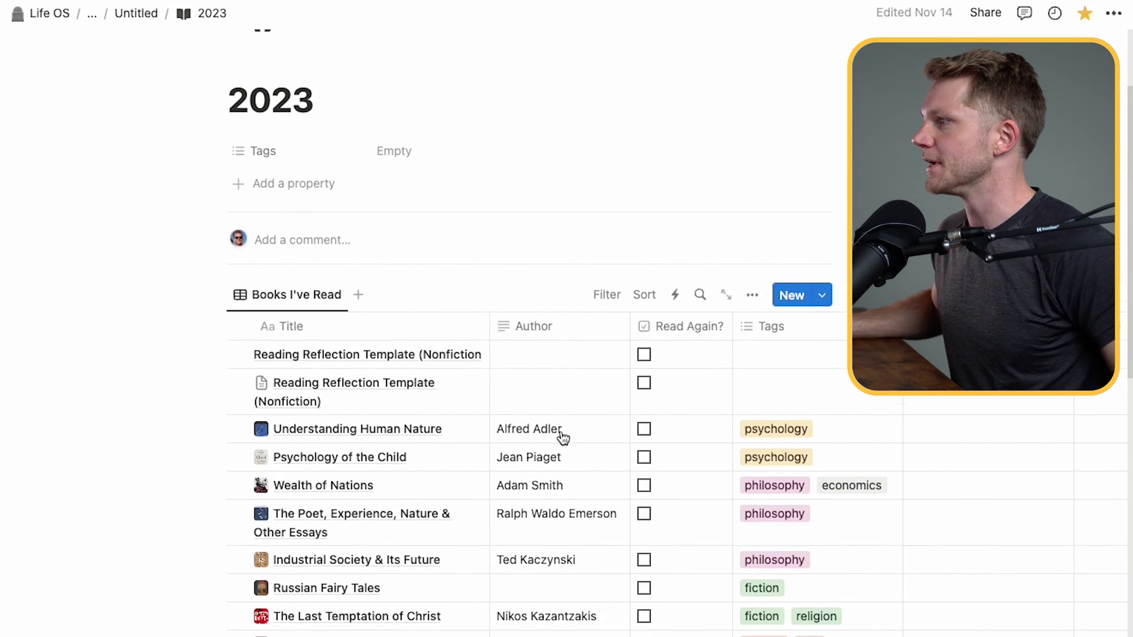
{"action": "scroll", "coordinate": [211, 444], "scroll_direction": "down", "scroll_amount": 12}
{"action": "scroll", "coordinate": [211, 444], "scroll_direction": "down", "scroll_amount": 3}
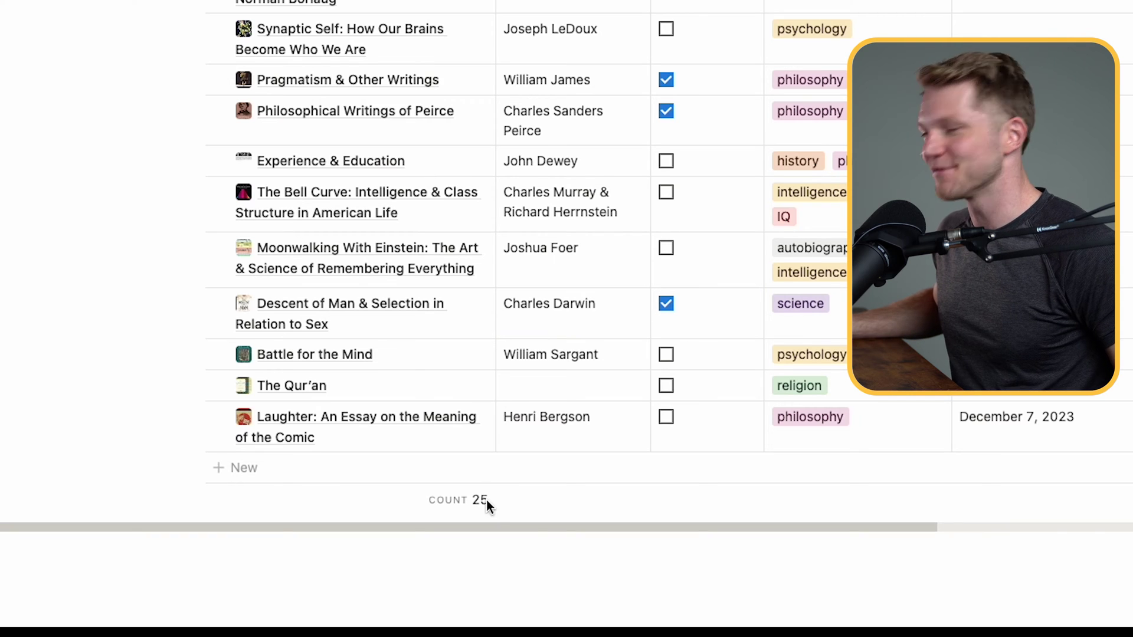
{"action": "mouse_move", "coordinate": [480, 507]}
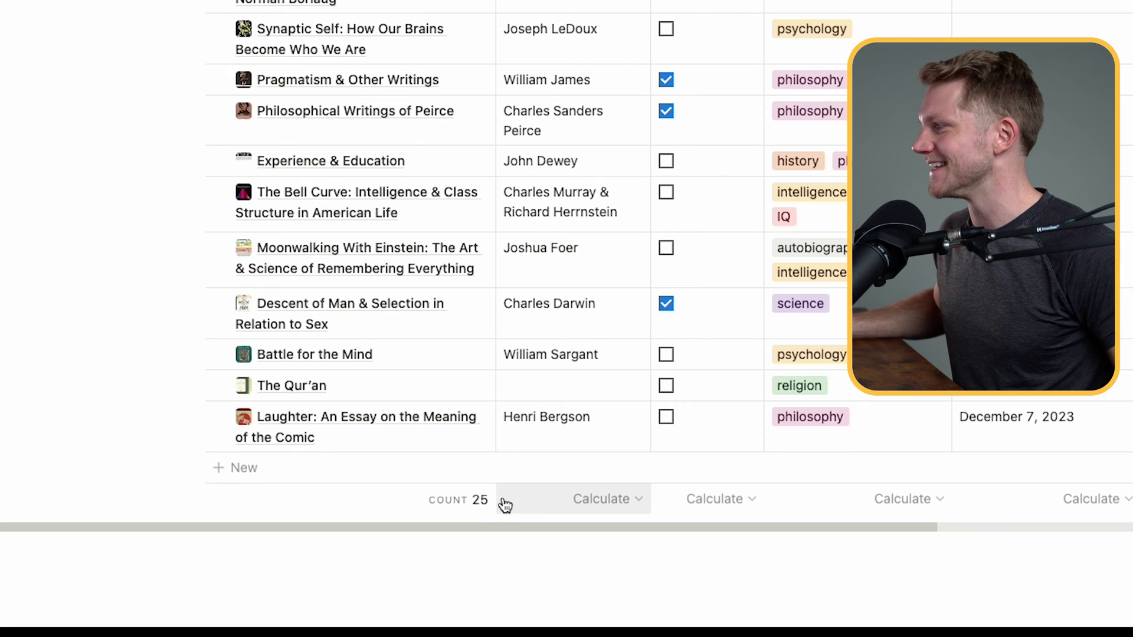
{"action": "scroll", "coordinate": [493, 493], "scroll_direction": "up", "scroll_amount": 2}
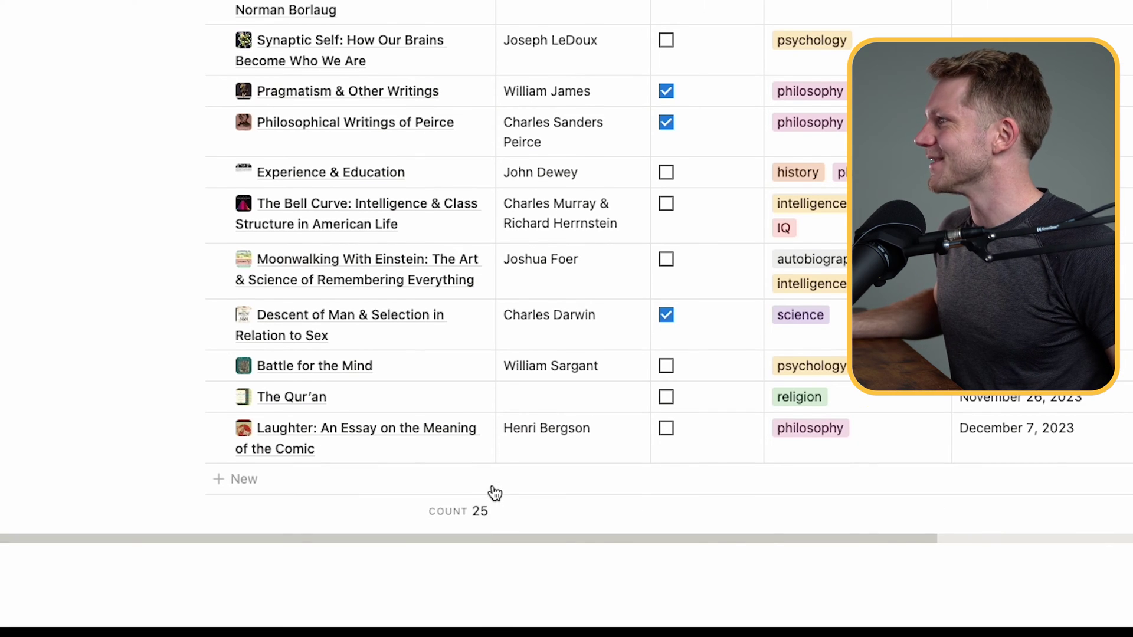
{"action": "scroll", "coordinate": [495, 493], "scroll_direction": "up", "scroll_amount": 10}
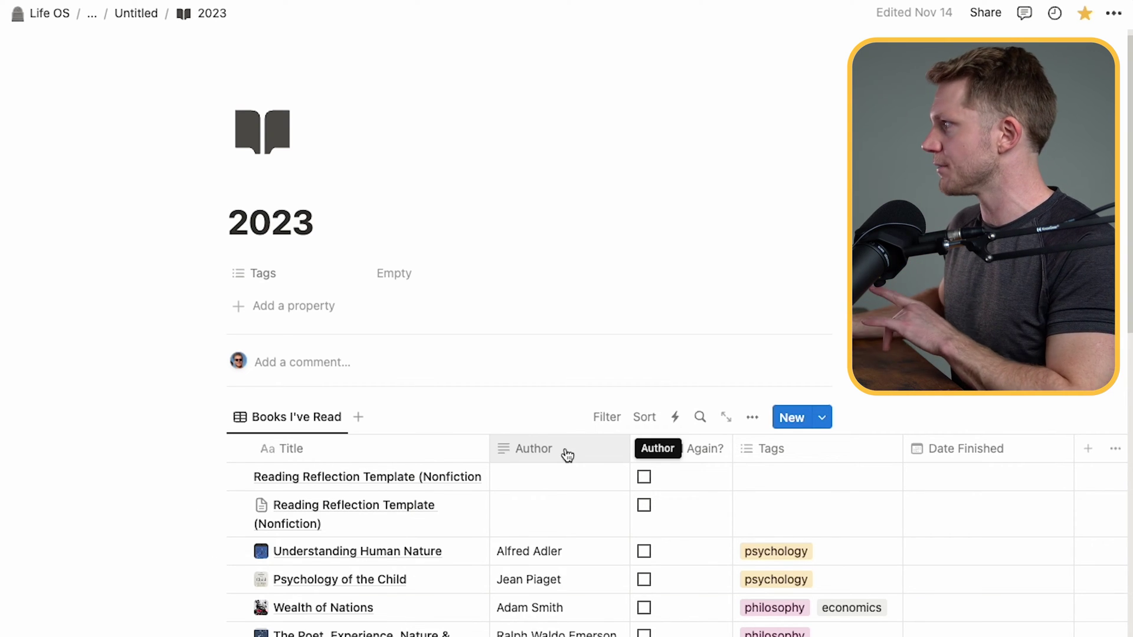
{"action": "scroll", "coordinate": [938, 451], "scroll_direction": "down", "scroll_amount": 9}
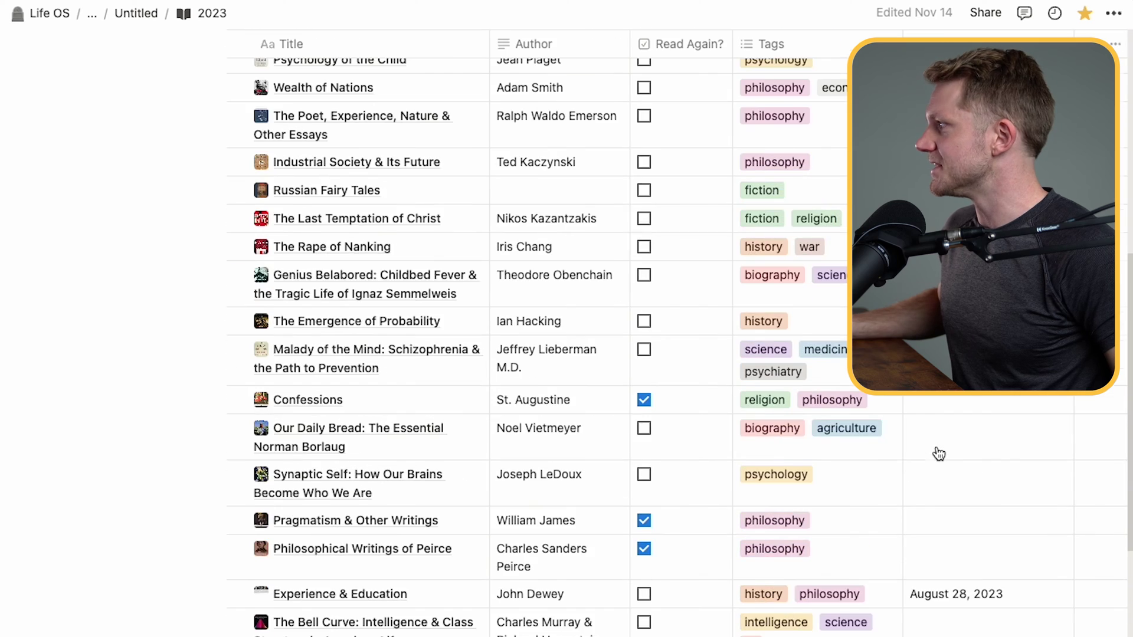
{"action": "scroll", "coordinate": [938, 453], "scroll_direction": "down", "scroll_amount": 6}
{"action": "scroll", "coordinate": [937, 453], "scroll_direction": "up", "scroll_amount": 12}
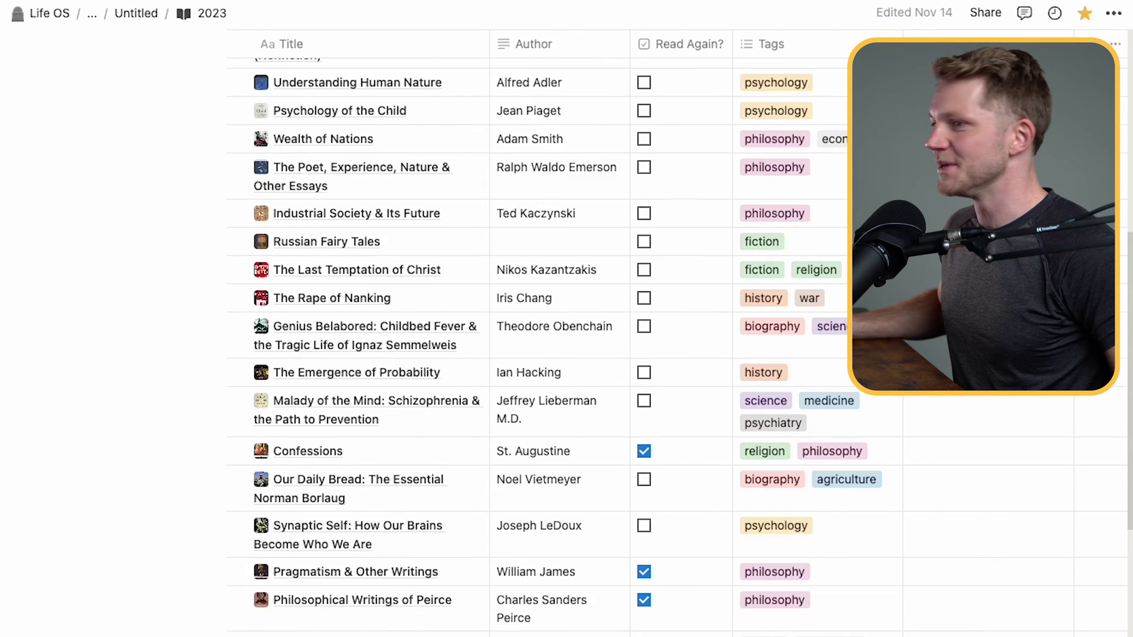
{"action": "scroll", "coordinate": [939, 455], "scroll_direction": "up", "scroll_amount": 1}
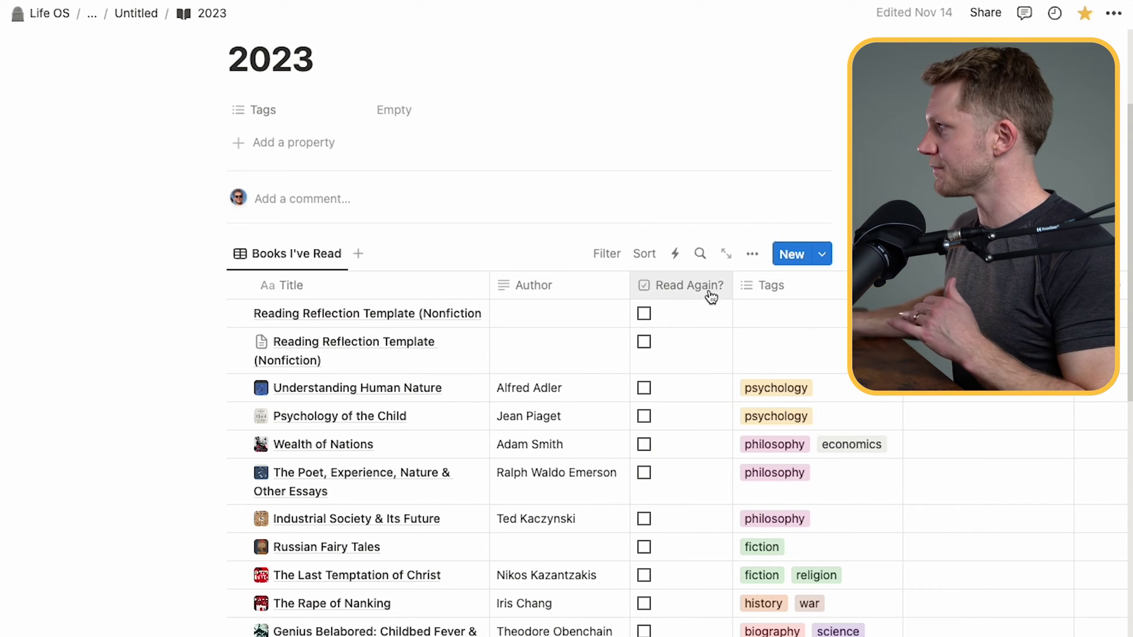
{"action": "scroll", "coordinate": [755, 328], "scroll_direction": "down", "scroll_amount": 5}
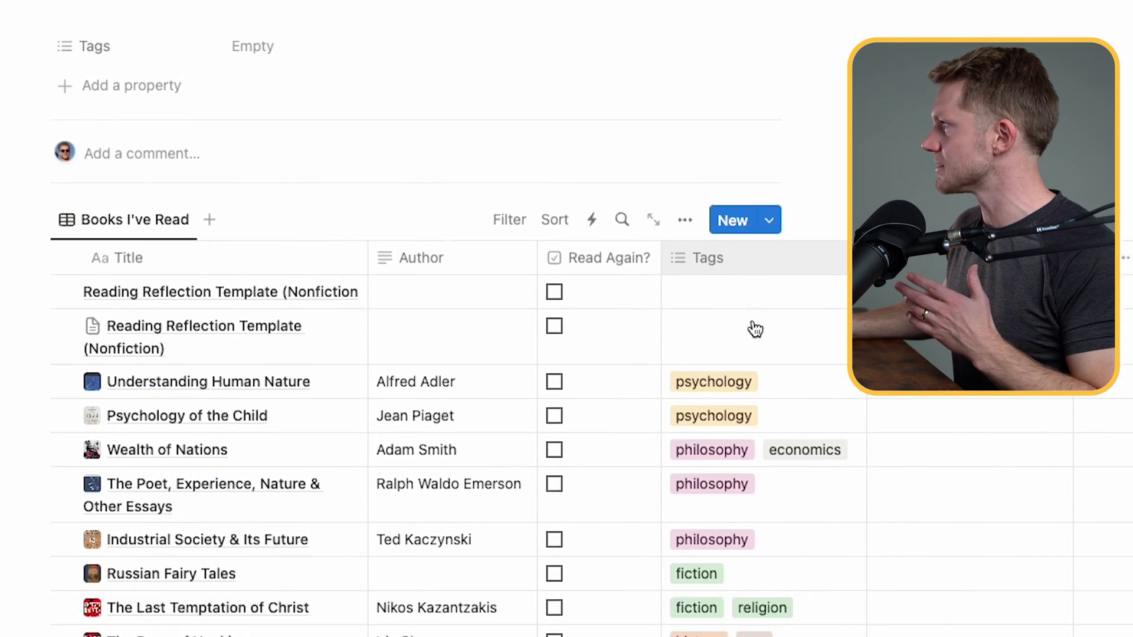
{"action": "scroll", "coordinate": [755, 329], "scroll_direction": "up", "scroll_amount": 1}
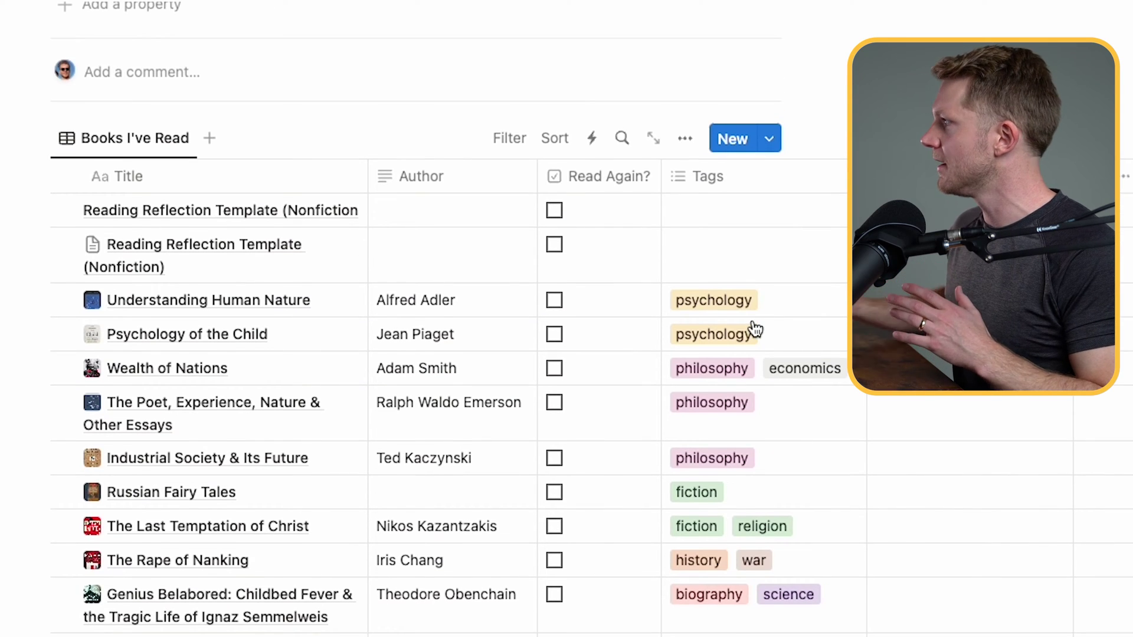
{"action": "scroll", "coordinate": [755, 328], "scroll_direction": "down", "scroll_amount": 10}
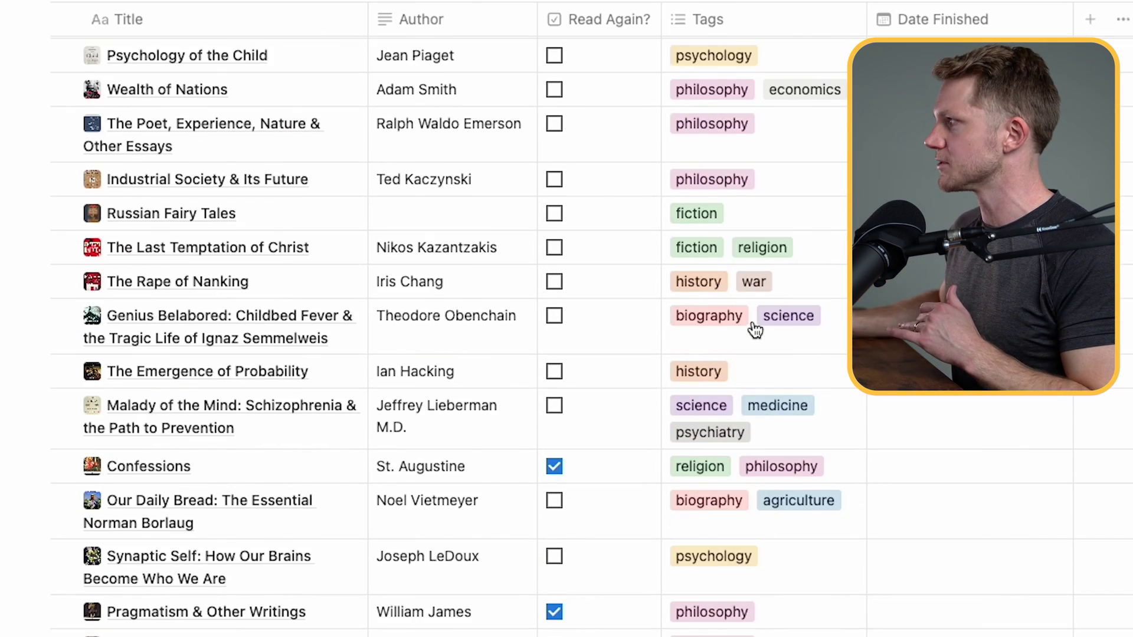
{"action": "scroll", "coordinate": [754, 331], "scroll_direction": "down", "scroll_amount": 2}
{"action": "scroll", "coordinate": [752, 327], "scroll_direction": "up", "scroll_amount": 20}
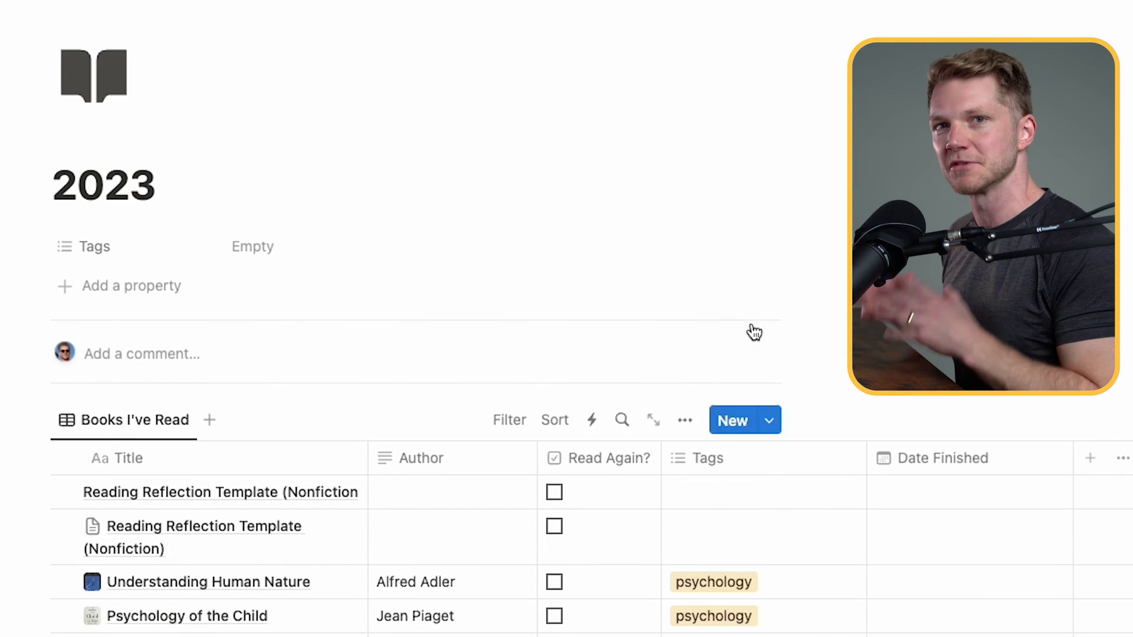
{"action": "scroll", "coordinate": [757, 354], "scroll_direction": "down", "scroll_amount": 4}
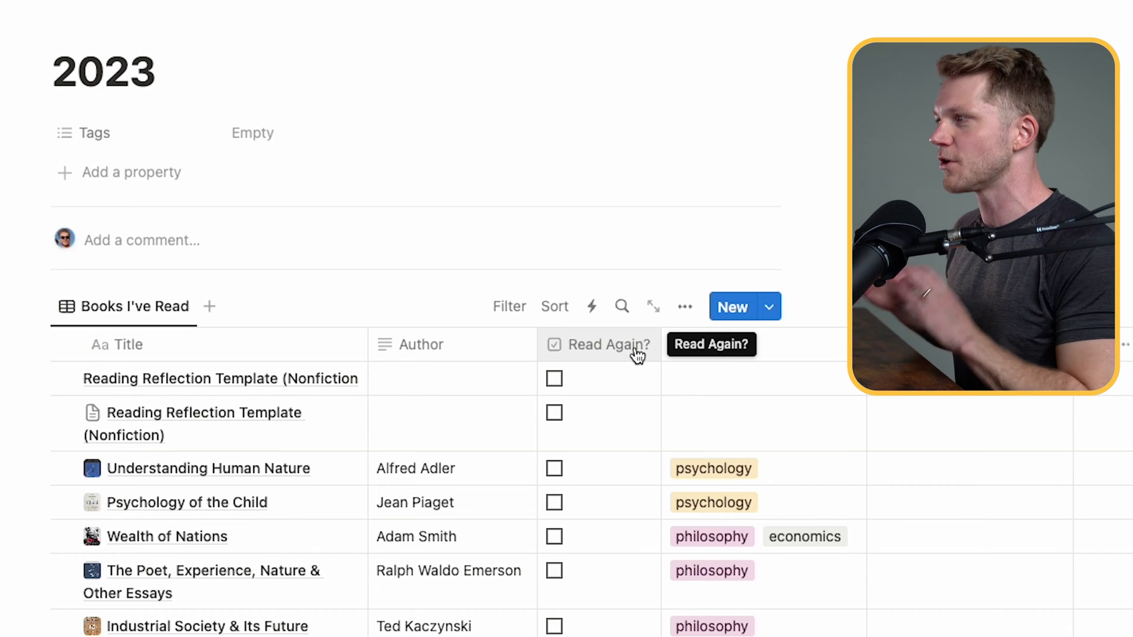
{"action": "scroll", "coordinate": [637, 354], "scroll_direction": "down", "scroll_amount": 10}
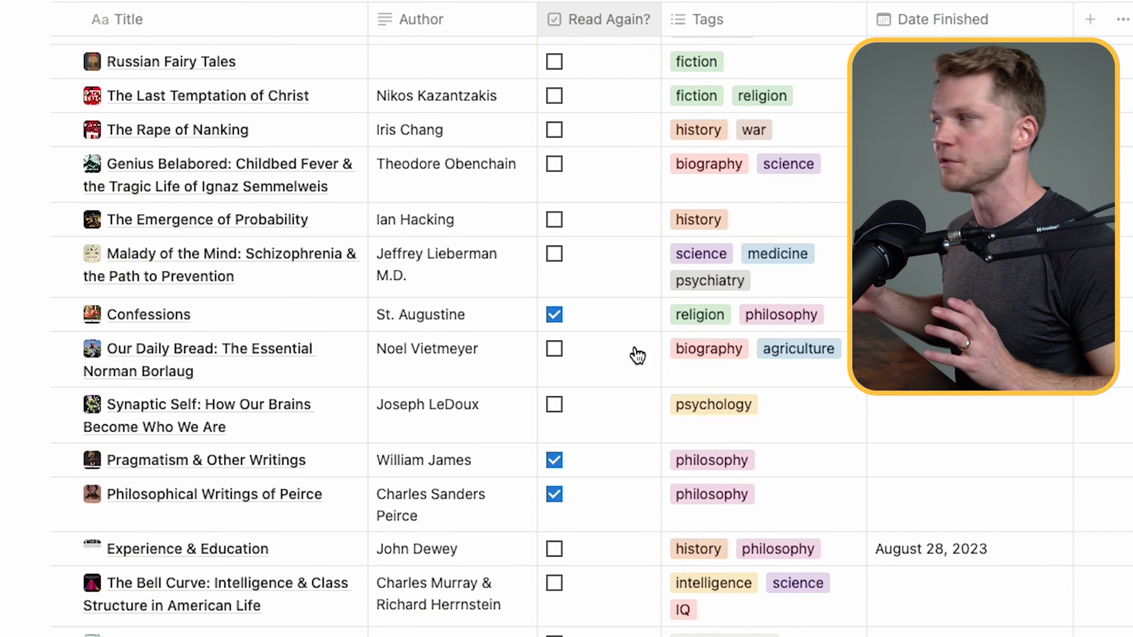
{"action": "scroll", "coordinate": [637, 355], "scroll_direction": "down", "scroll_amount": 1}
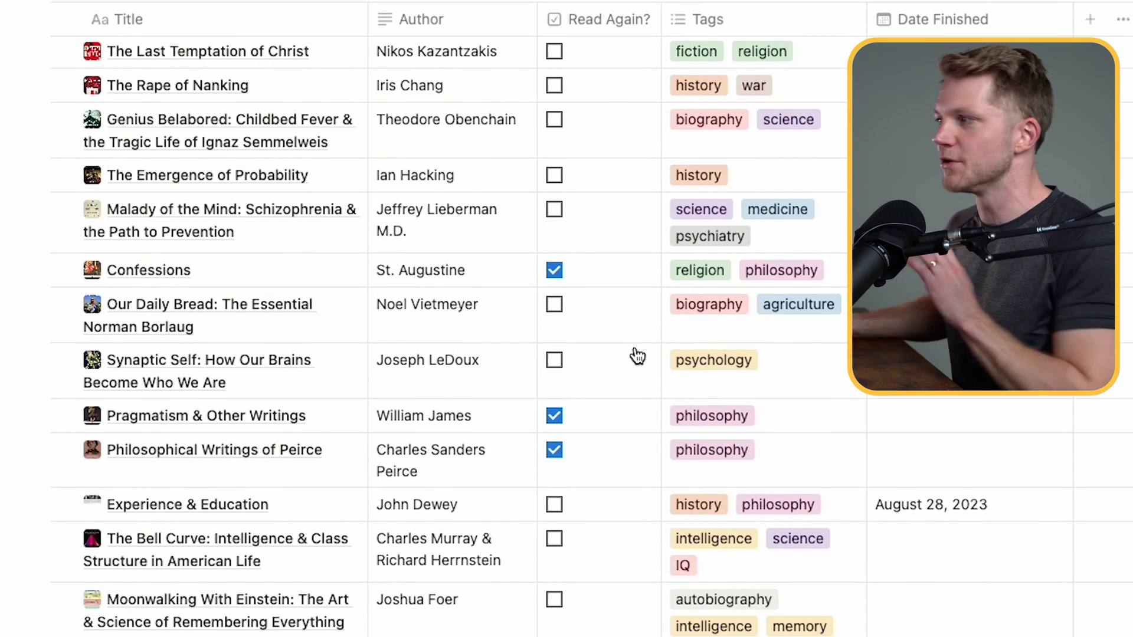
{"action": "scroll", "coordinate": [637, 355], "scroll_direction": "up", "scroll_amount": 10}
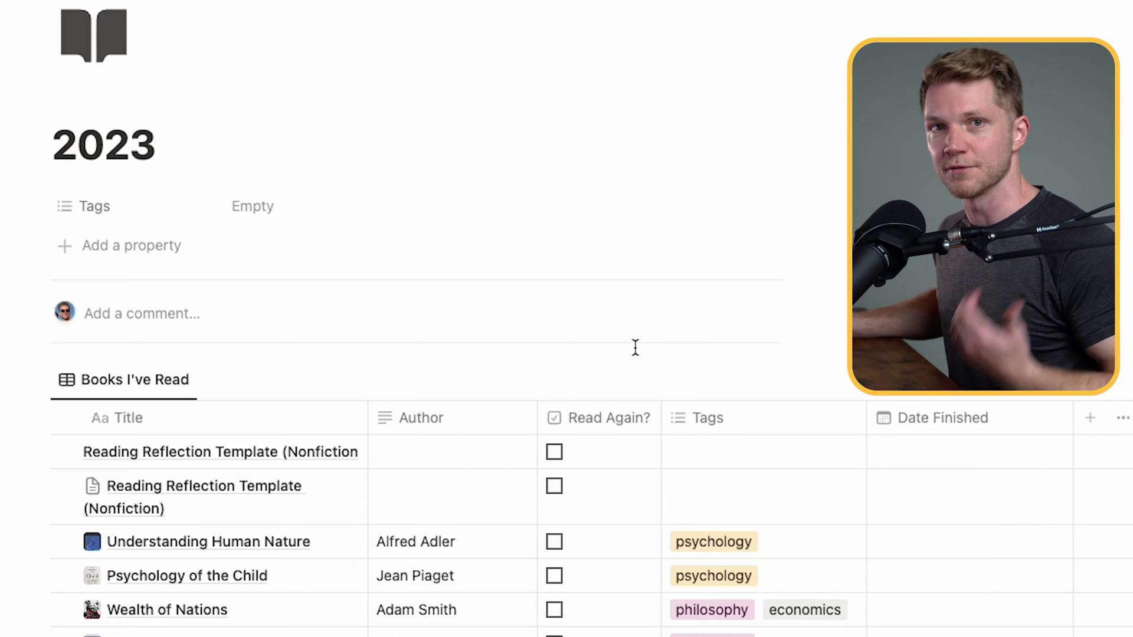
{"action": "scroll", "coordinate": [636, 347], "scroll_direction": "down", "scroll_amount": 15}
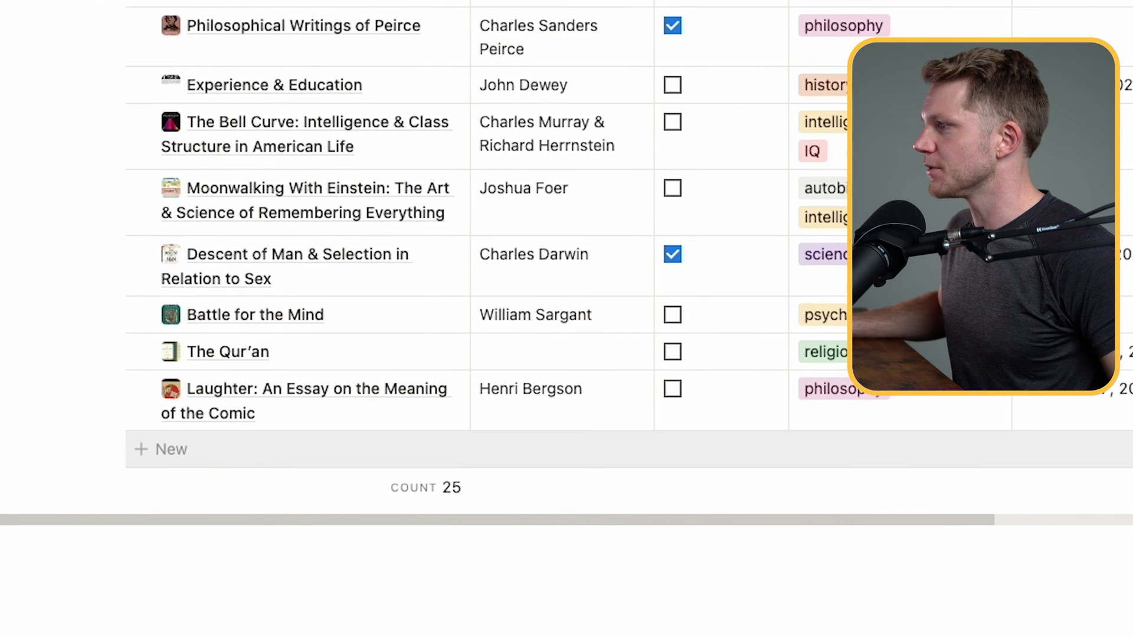
Add a new table row for 'Man's Search for Meaning' with author Viktor Frankl
{"action": "left_click", "coordinate": [189, 462]}
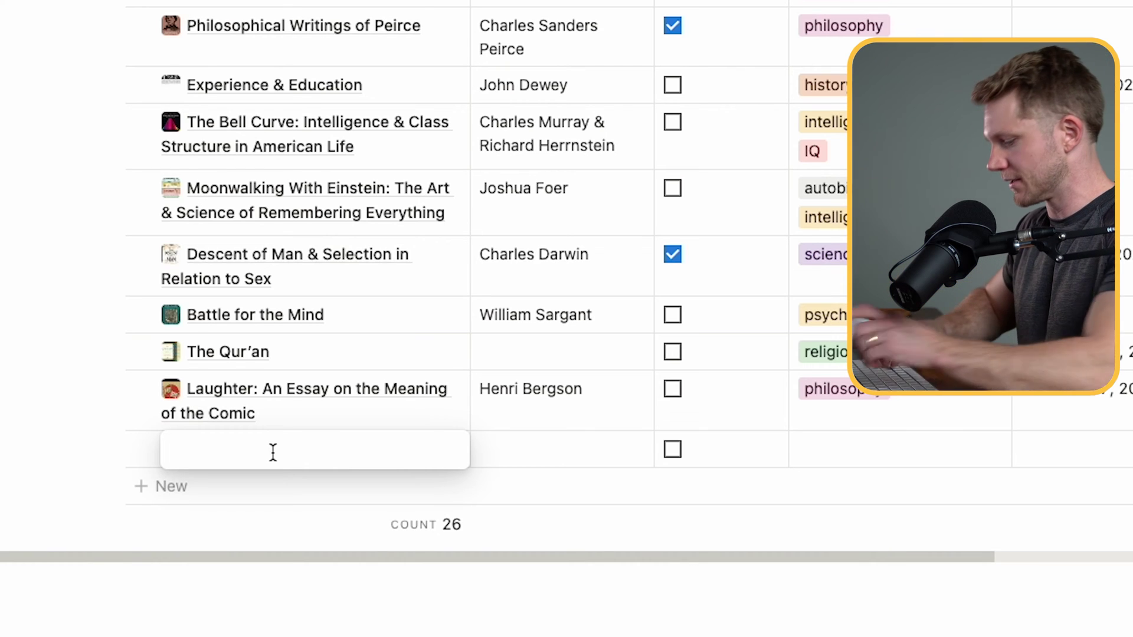
{"action": "type", "text": "Man's "}
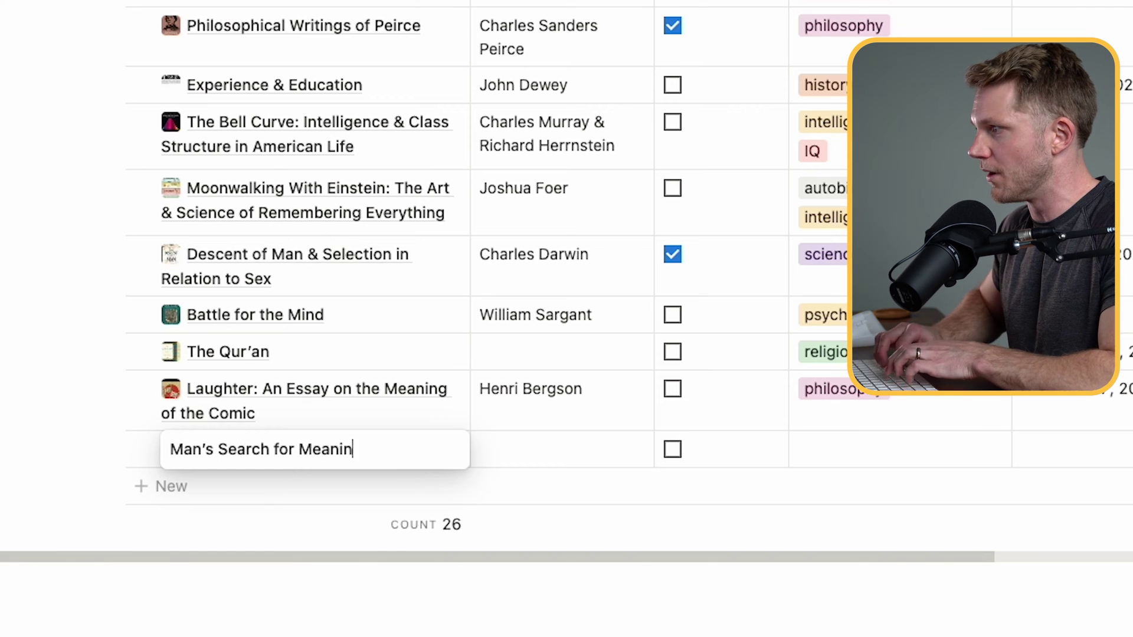
{"action": "type", "text": "Search for Meaning"}
{"action": "left_click", "coordinate": [511, 450]}
{"action": "type", "text": "Vi"}
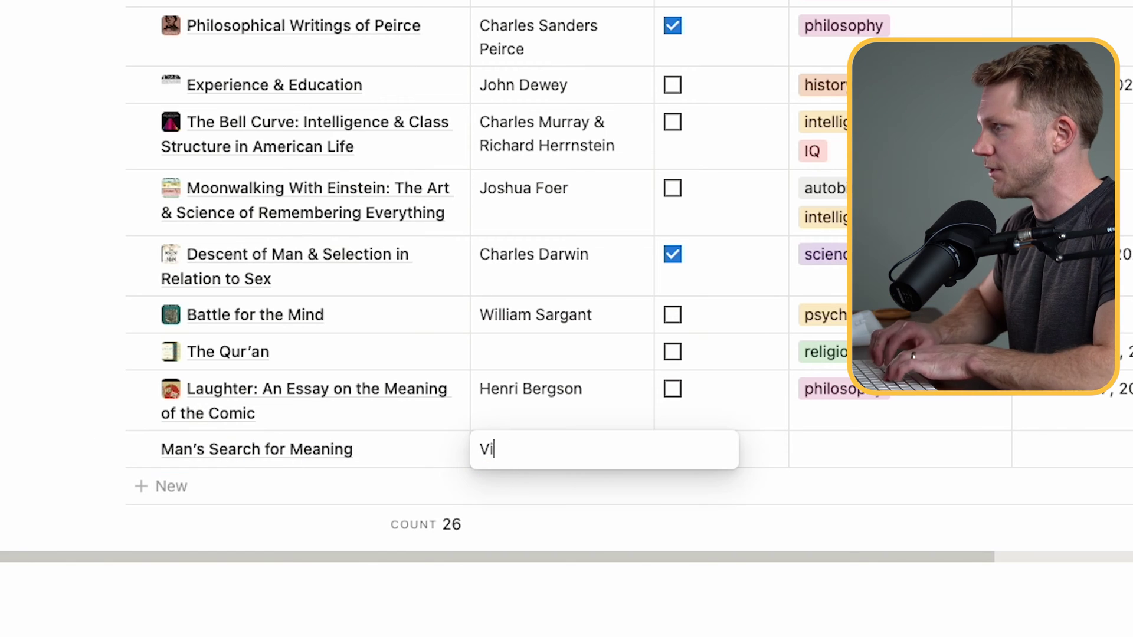
{"action": "type", "text": "ktor Frankl"}
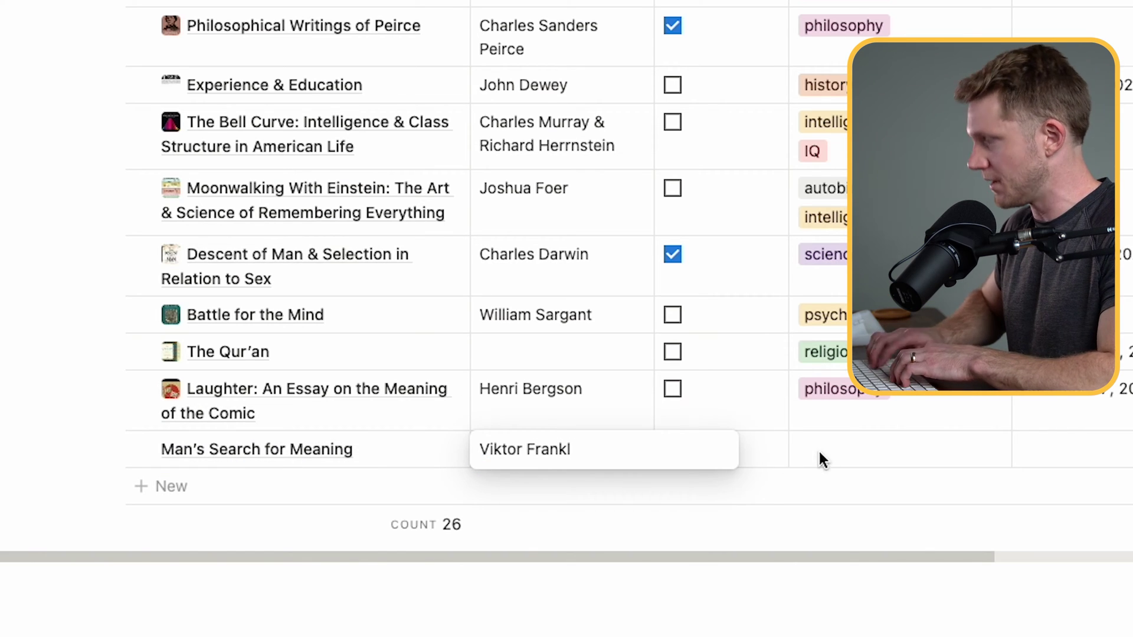
Tag the new book with non-fiction and philosophy
{"action": "left_click", "coordinate": [819, 460]}
{"action": "type", "text": "nonfiction"}
{"action": "key", "text": "Return"}
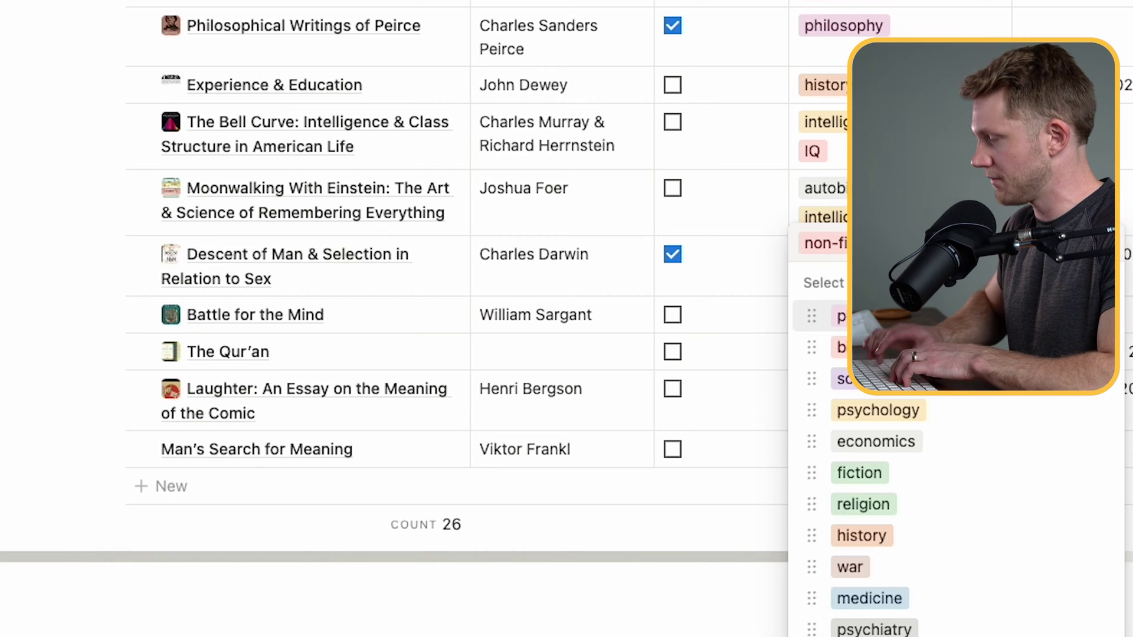
{"action": "type", "text": "philosoph"}
{"action": "key", "text": "Return"}
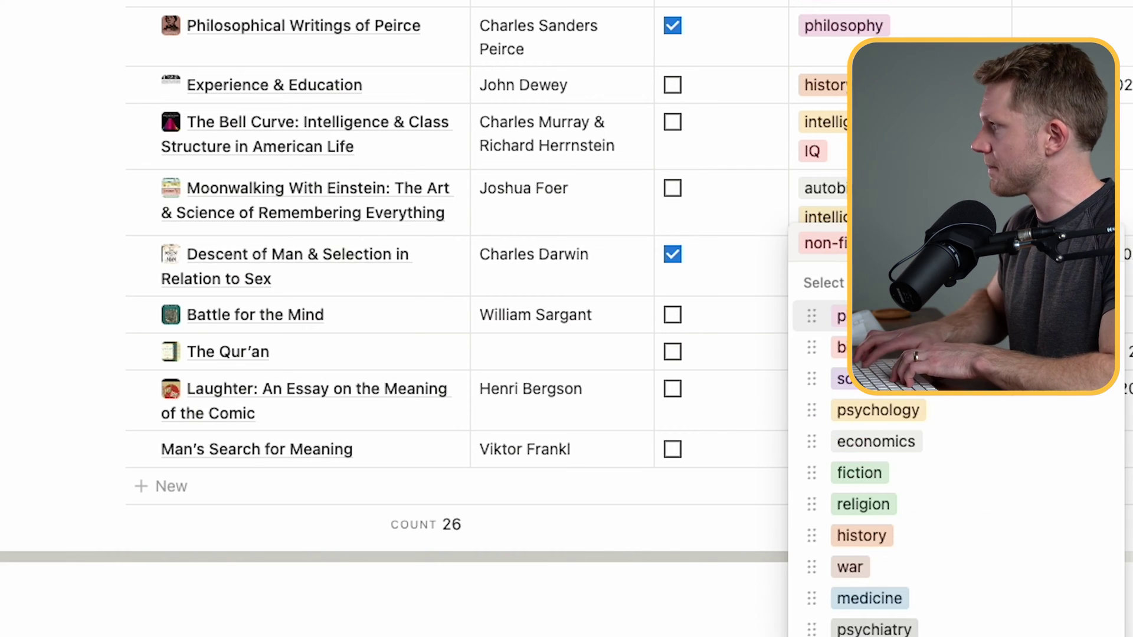
{"action": "key", "text": "Escape"}
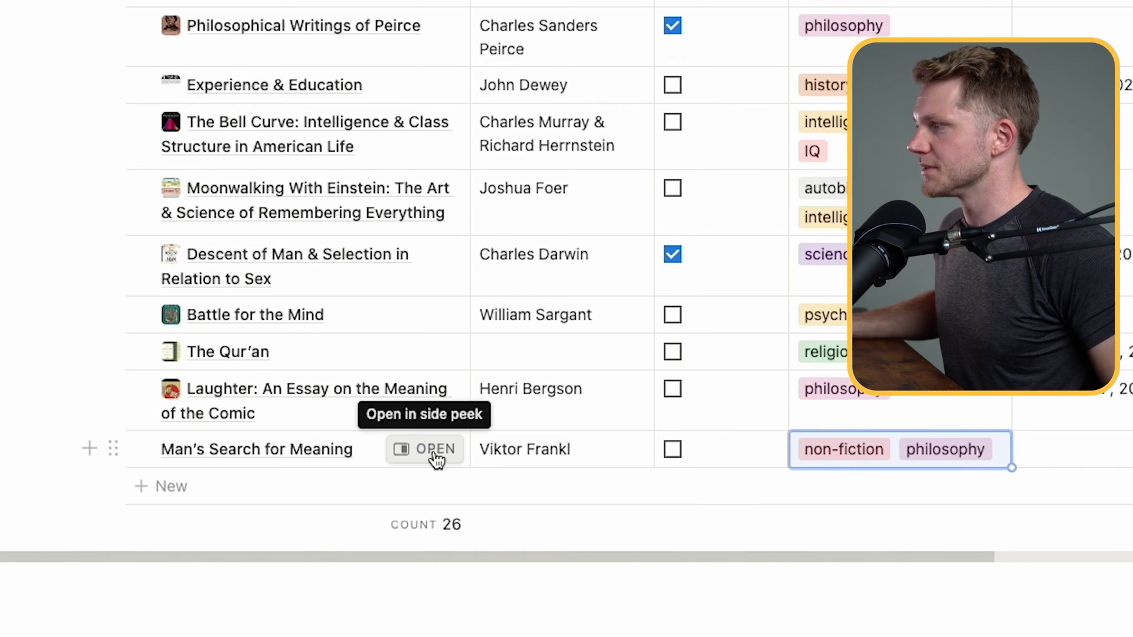
Open the Man's Search for Meaning row in side peek and apply the Reading Reflection Template (Nonfiction)
{"action": "left_click", "coordinate": [427, 457]}
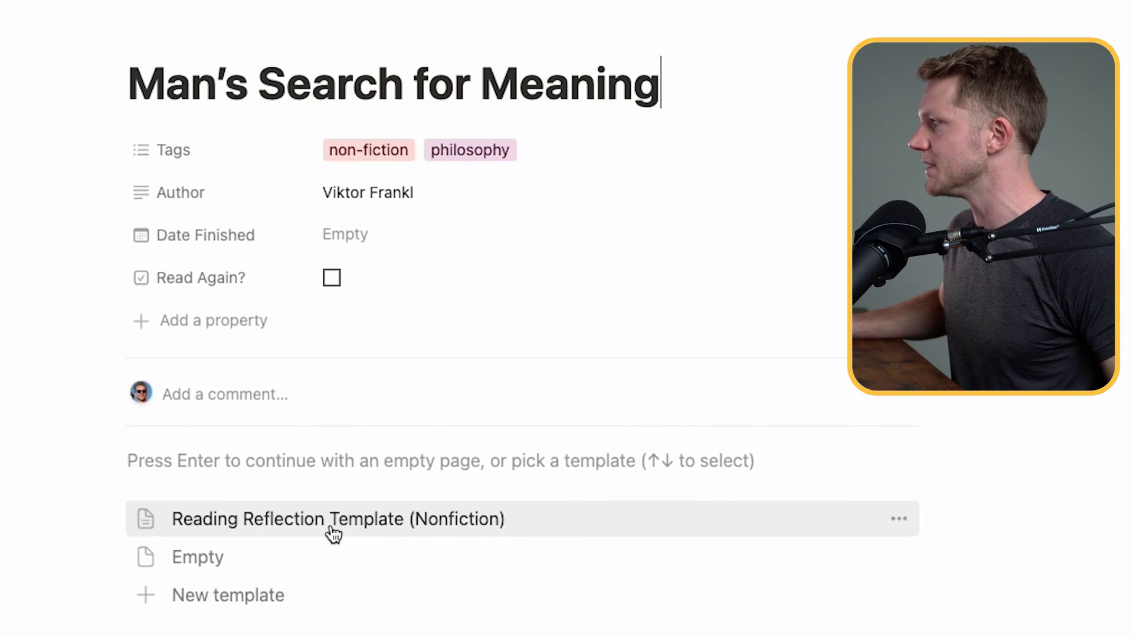
{"action": "left_click", "coordinate": [383, 528]}
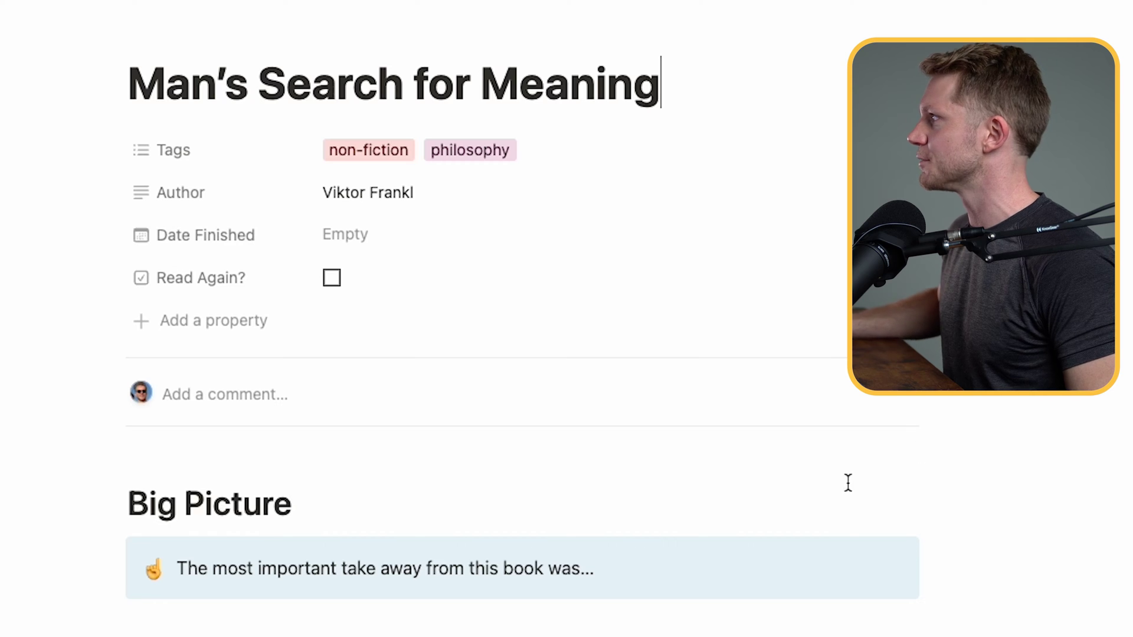
{"action": "scroll", "coordinate": [847, 483], "scroll_direction": "down", "scroll_amount": 4}
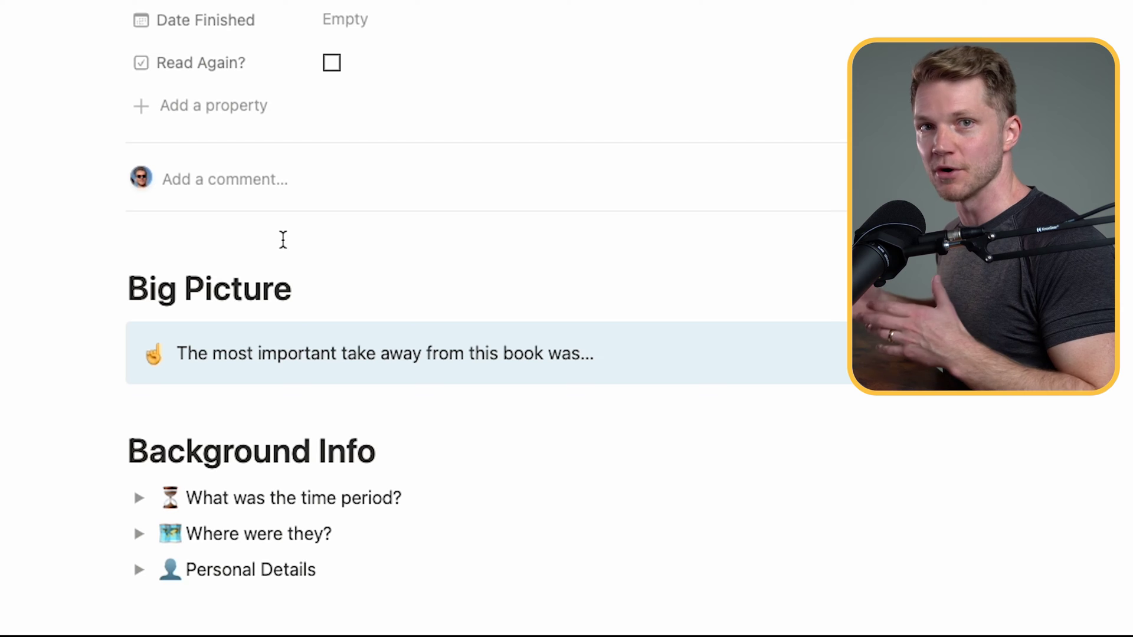
{"action": "scroll", "coordinate": [284, 240], "scroll_direction": "down", "scroll_amount": 5}
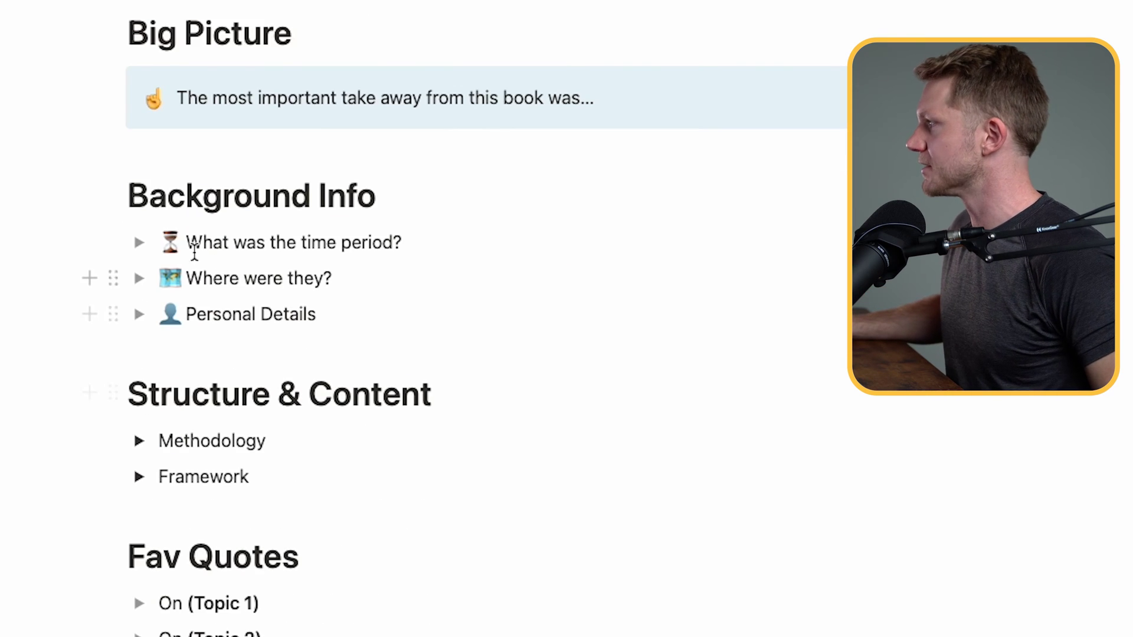
{"action": "left_click", "coordinate": [130, 195]}
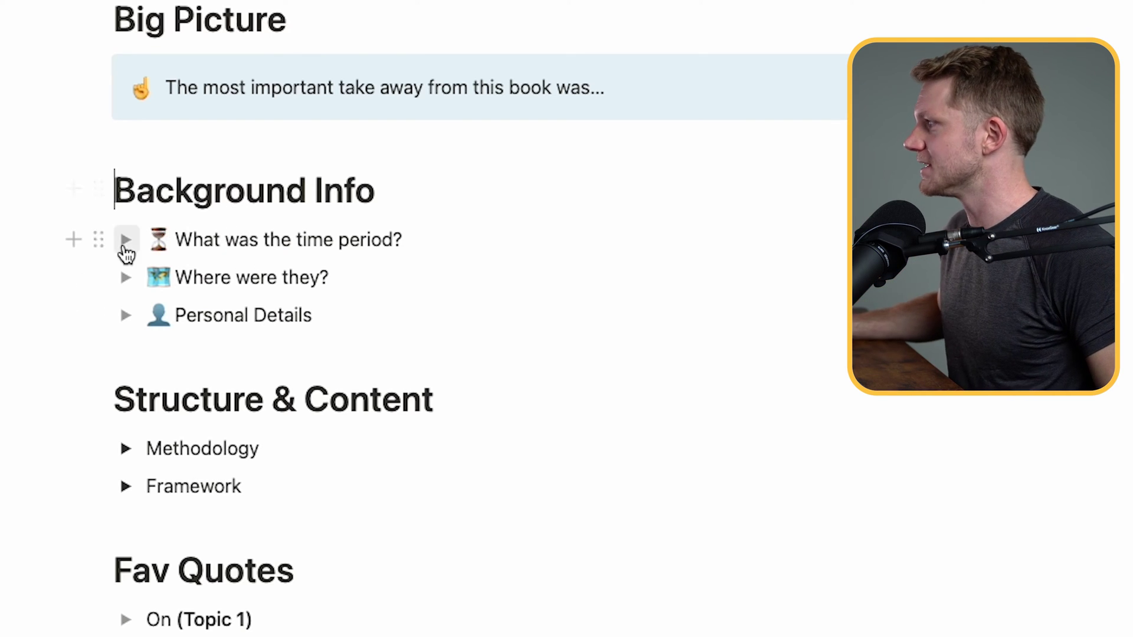
Try out the time period, Where were they? and Personal Details toggles under Background Info
{"action": "left_click", "coordinate": [126, 239]}
{"action": "left_click", "coordinate": [125, 239]}
{"action": "left_click", "coordinate": [126, 240]}
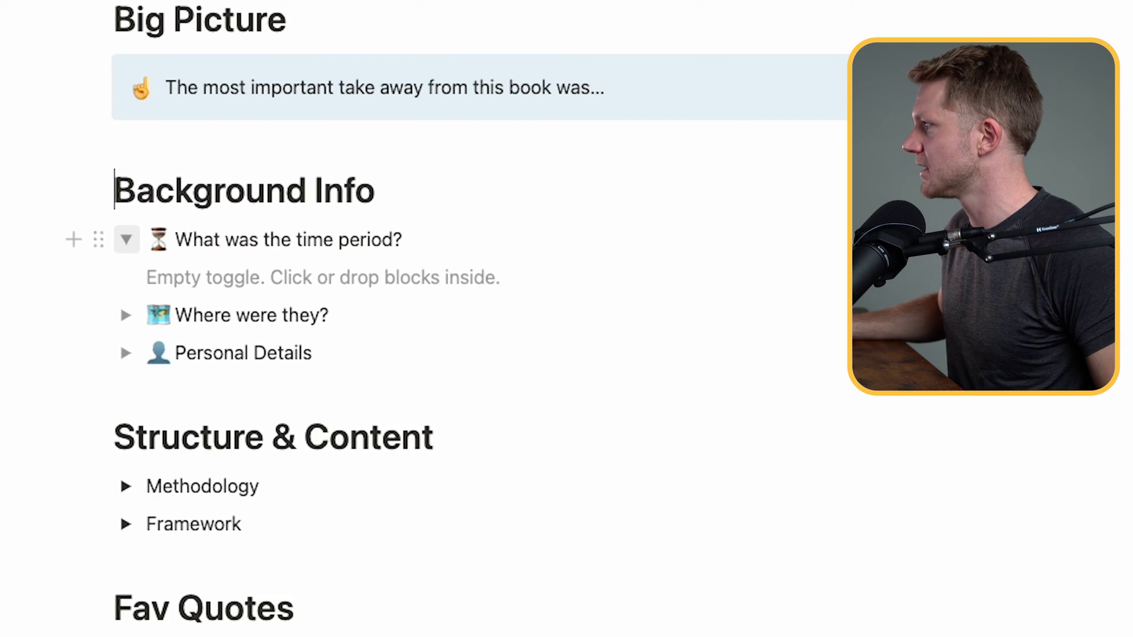
{"action": "left_click", "coordinate": [125, 239]}
{"action": "left_click", "coordinate": [125, 275]}
{"action": "left_click", "coordinate": [124, 275]}
{"action": "left_click", "coordinate": [125, 315]}
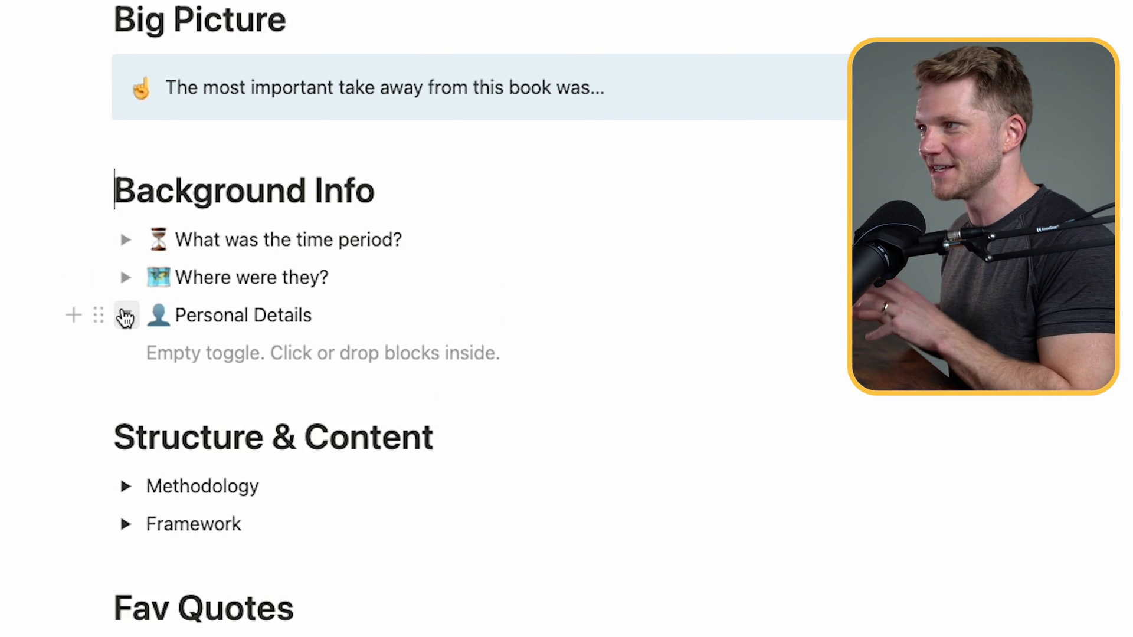
{"action": "left_click", "coordinate": [125, 317]}
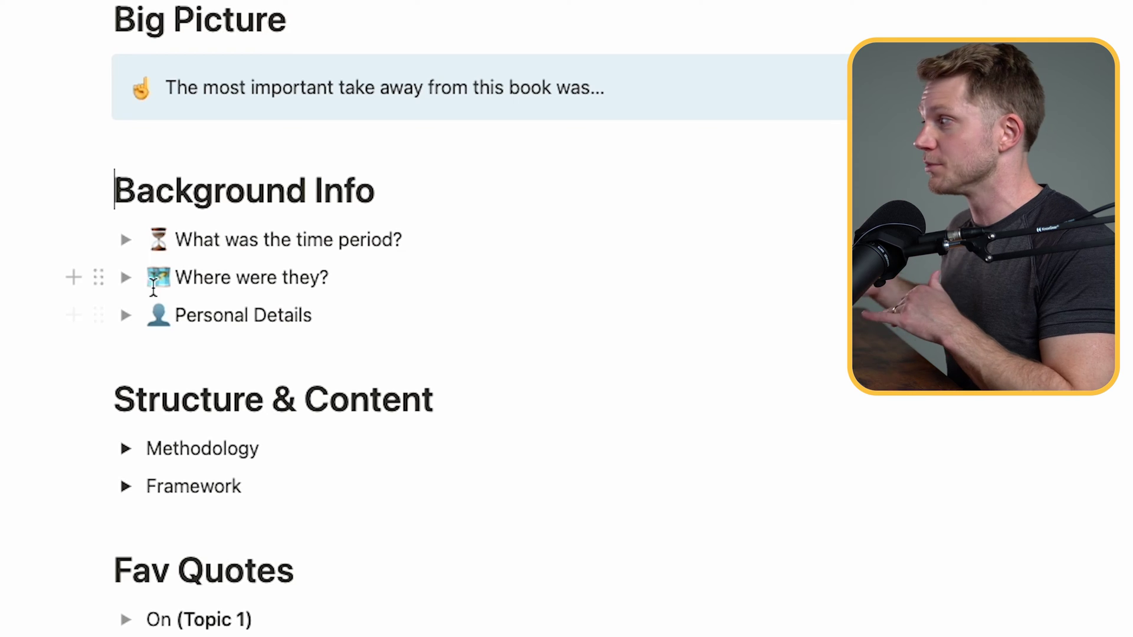
{"action": "left_click", "coordinate": [130, 322]}
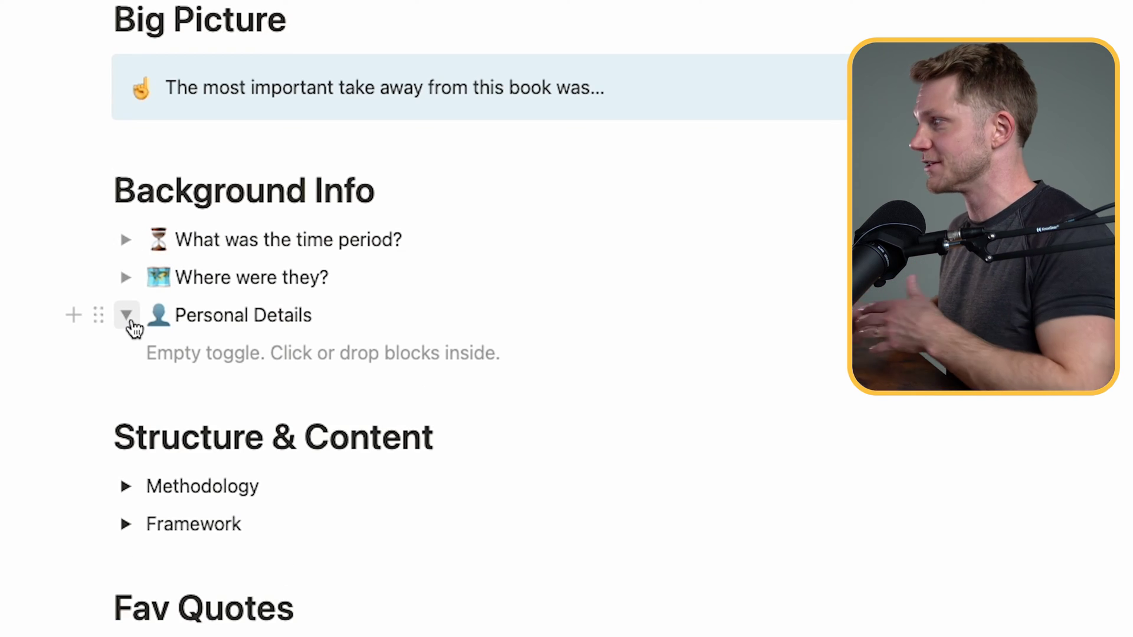
{"action": "left_click", "coordinate": [129, 324]}
Add a 'Good Idea' toggle after a blank line below Personal Details
{"action": "left_click", "coordinate": [330, 315]}
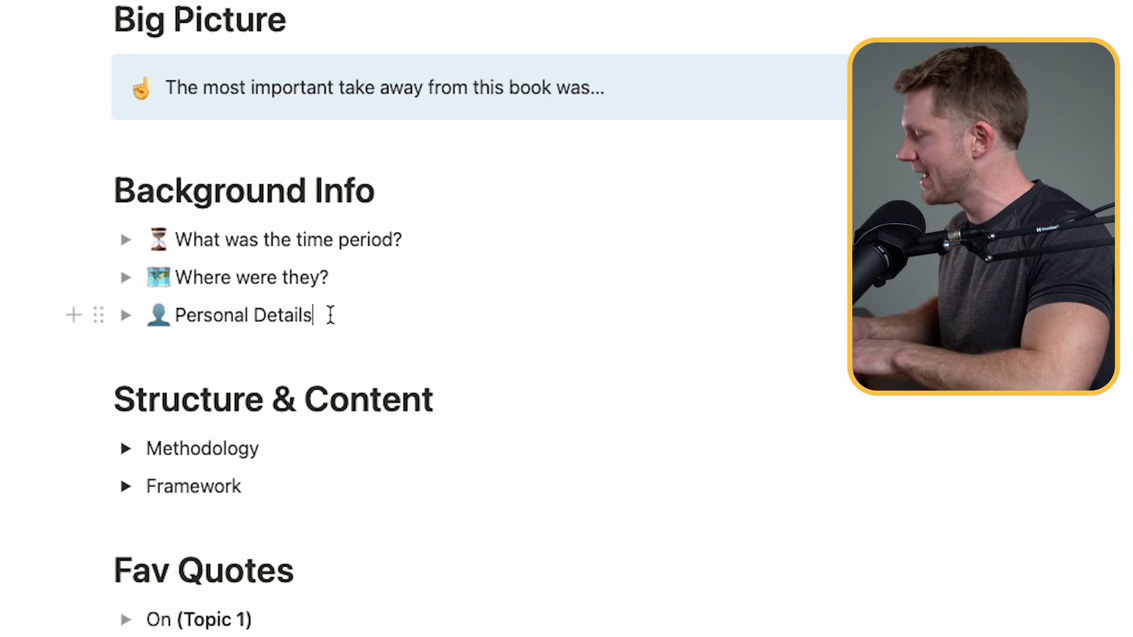
{"action": "key", "text": "Return"}
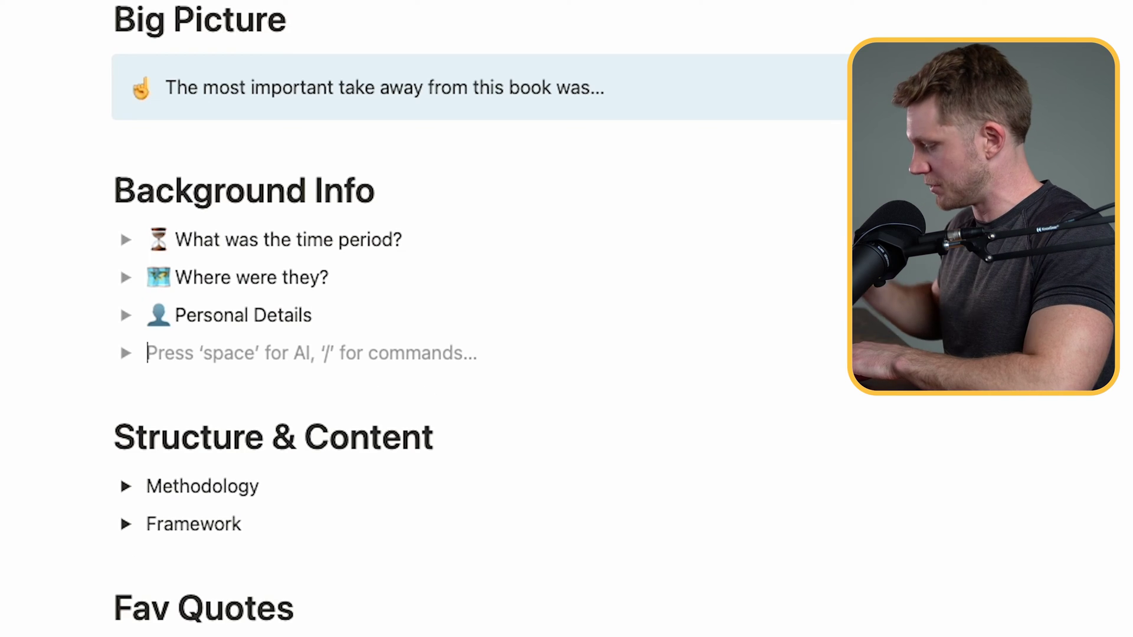
{"action": "key", "text": "BackSpace"}
{"action": "key", "text": "Return"}
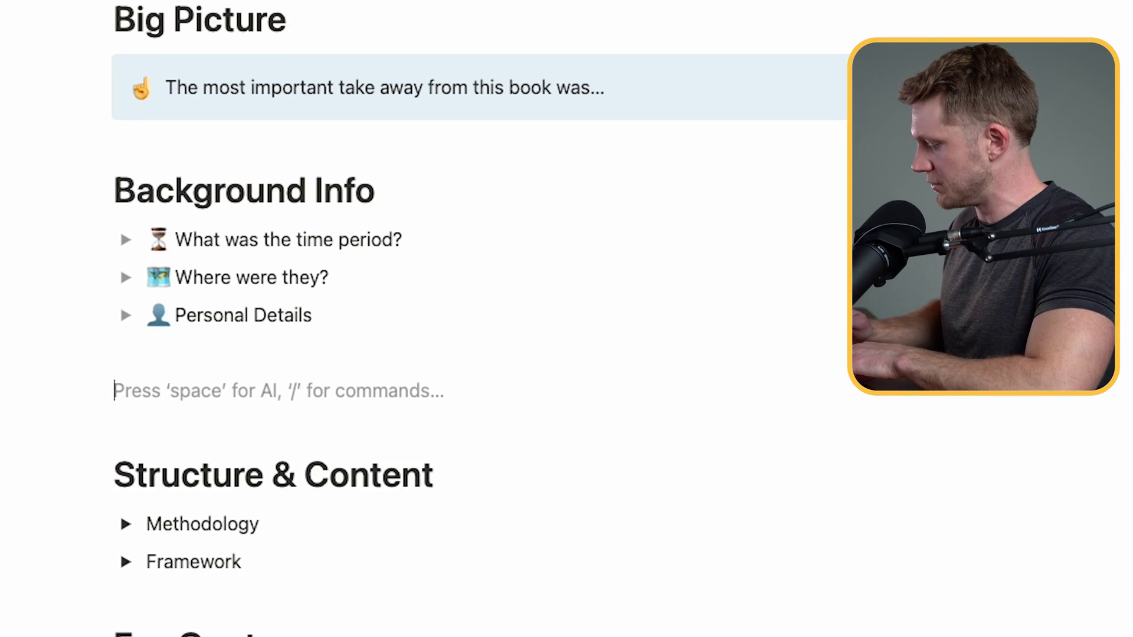
{"action": "type", "text": "/"}
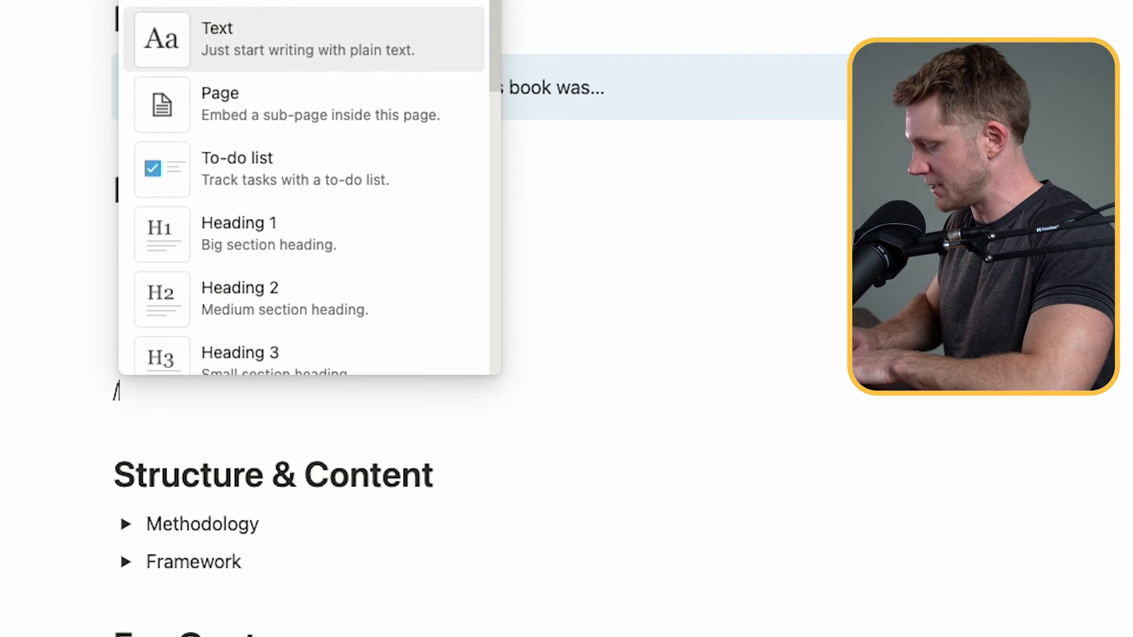
{"action": "type", "text": "toggle"}
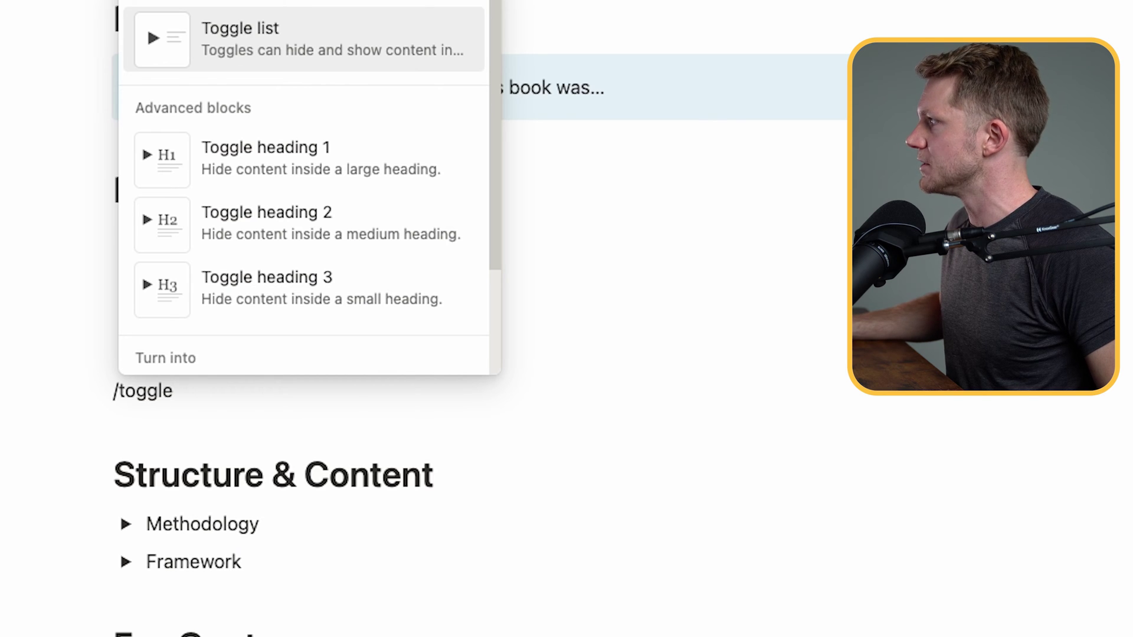
{"action": "key", "text": "Return"}
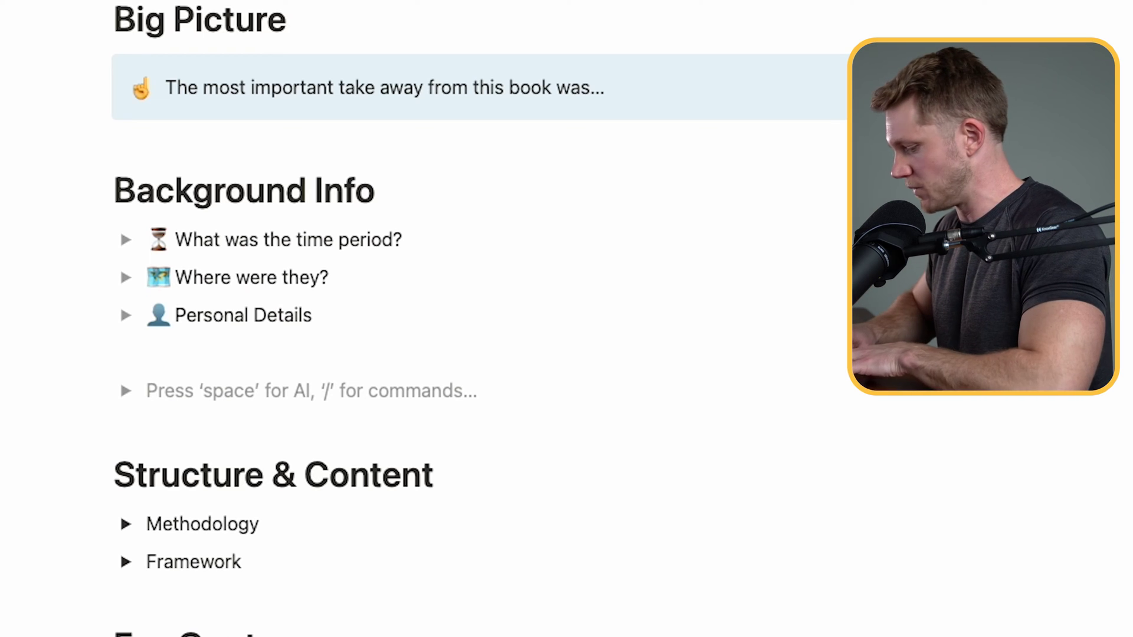
{"action": "key", "text": "Caps_Lock"}
{"action": "type", "text": "Good Idea"}
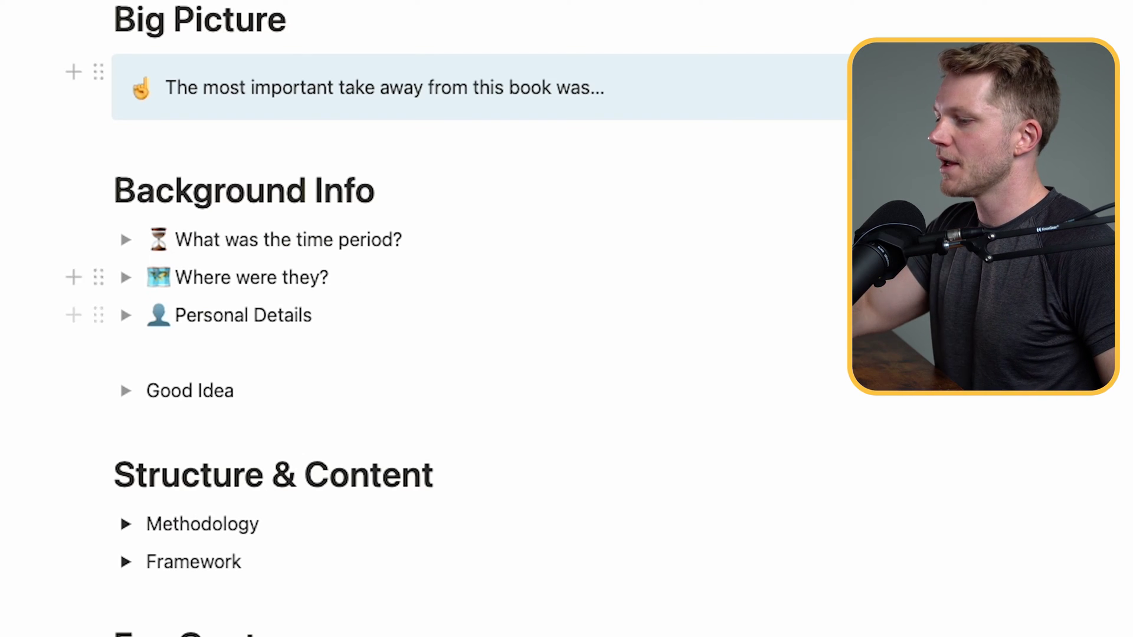
Fill the time period toggle with 1959 and Where were they? with Austria
{"action": "left_click", "coordinate": [126, 239]}
{"action": "left_click", "coordinate": [236, 276]}
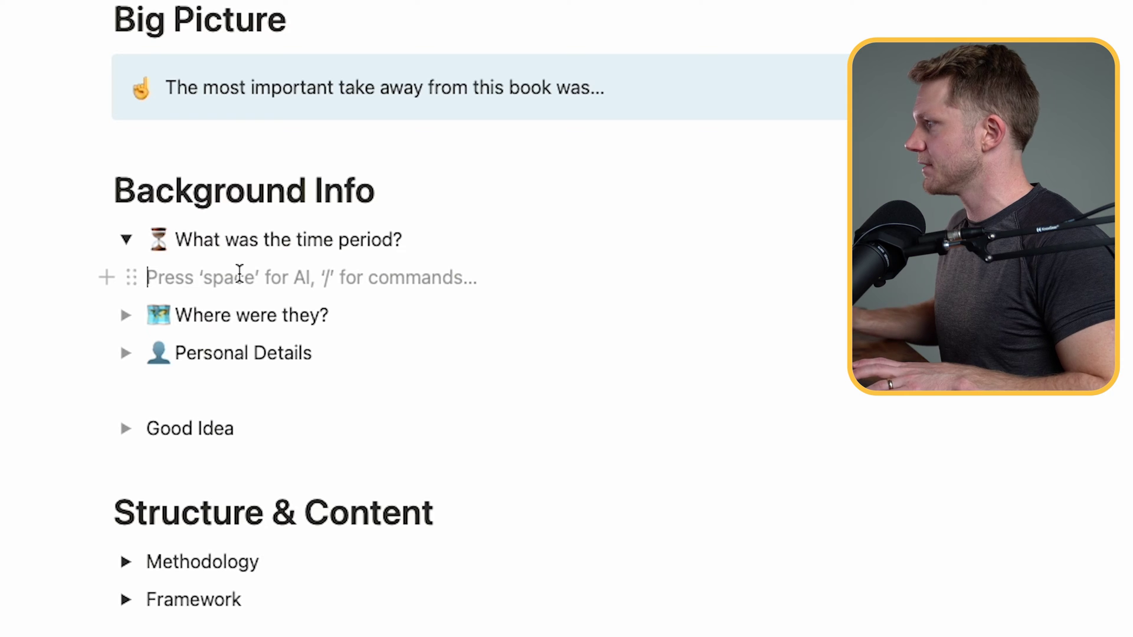
{"action": "type", "text": "19"}
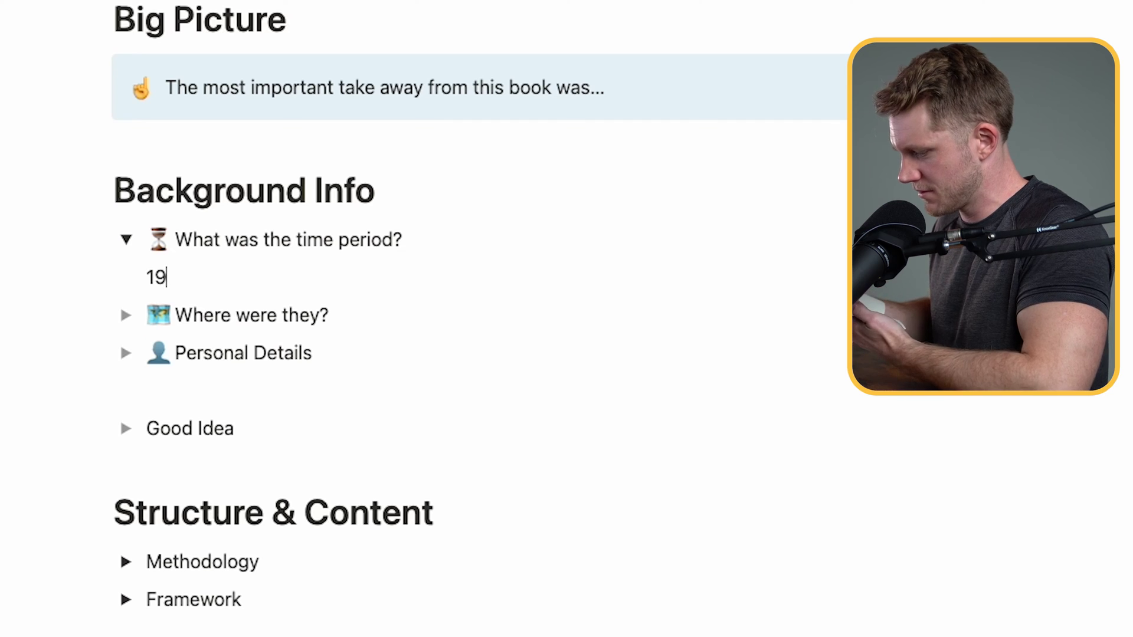
{"action": "type", "text": "59"}
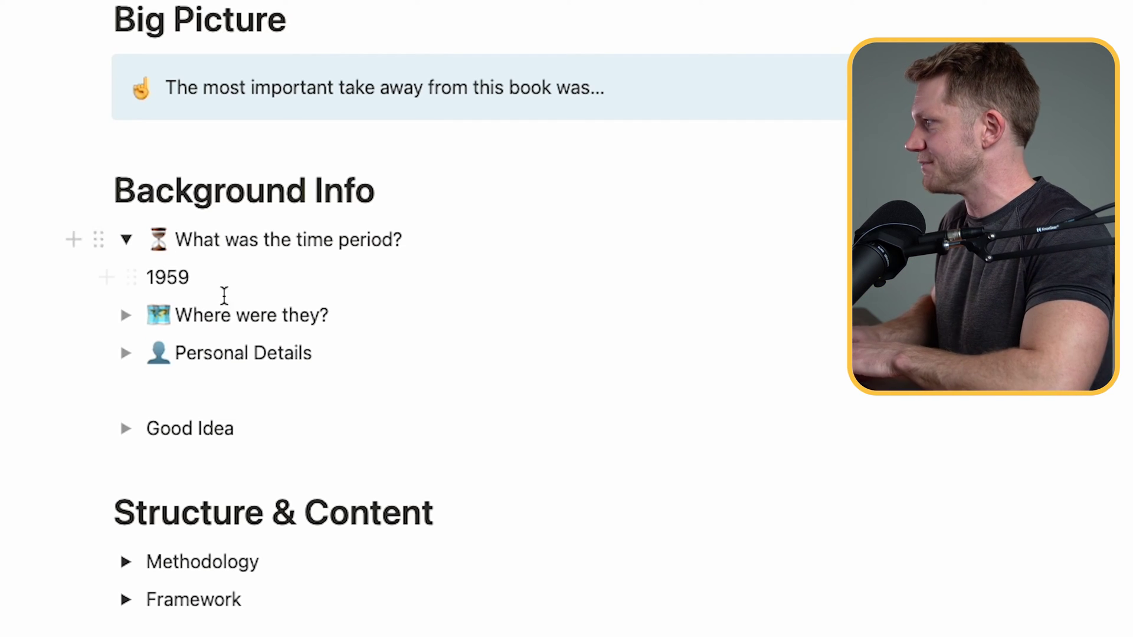
{"action": "left_click", "coordinate": [126, 315]}
{"action": "left_click", "coordinate": [184, 342]}
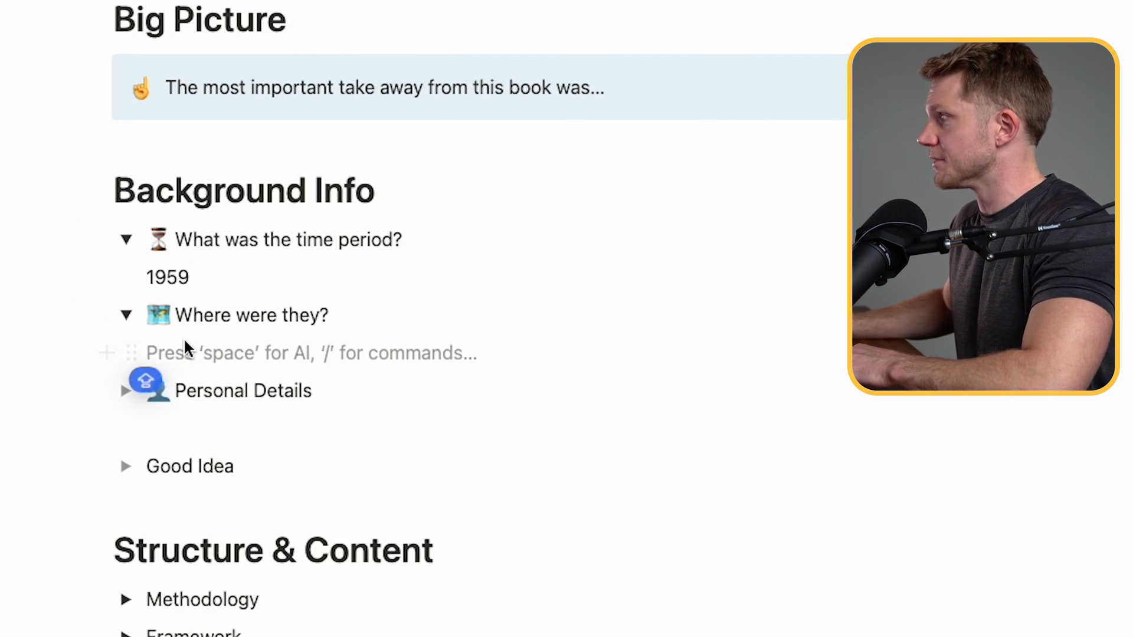
{"action": "type", "text": "Austria"}
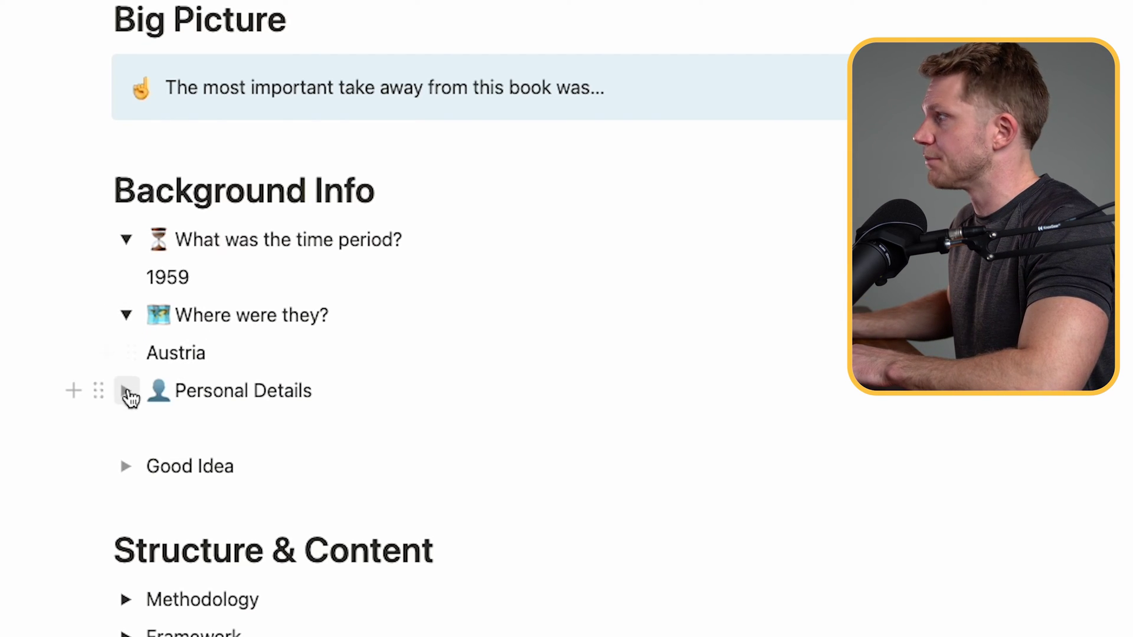
Add bullets 'psychiatrist' and 'POW in Nazi concentration camps' inside Personal Details
{"action": "left_click", "coordinate": [126, 391]}
{"action": "left_click", "coordinate": [222, 417]}
{"action": "type", "text": "/bu"}
{"action": "key", "text": "Return"}
{"action": "type", "text": "p"}
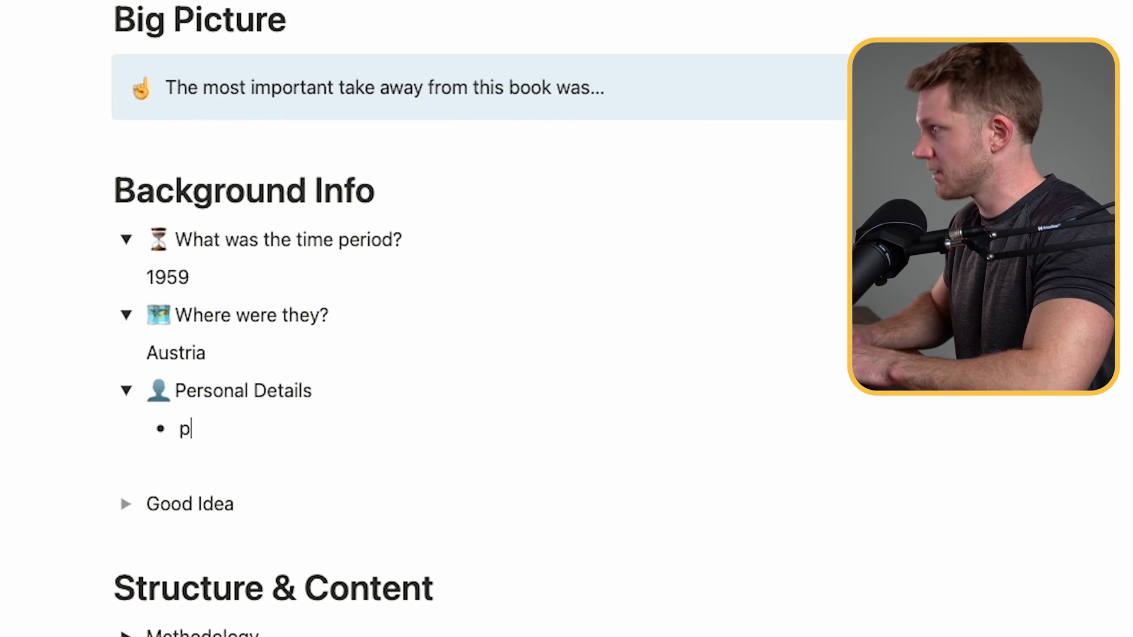
{"action": "type", "text": "sychiatrist"}
{"action": "key", "text": "Return"}
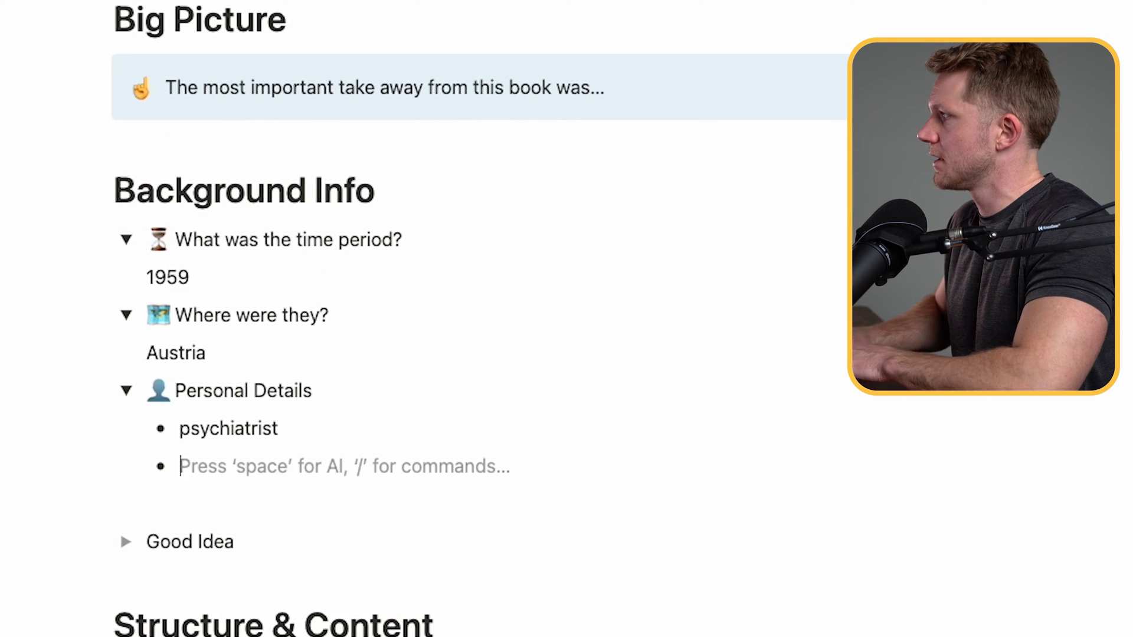
{"action": "type", "text": "POW in "}
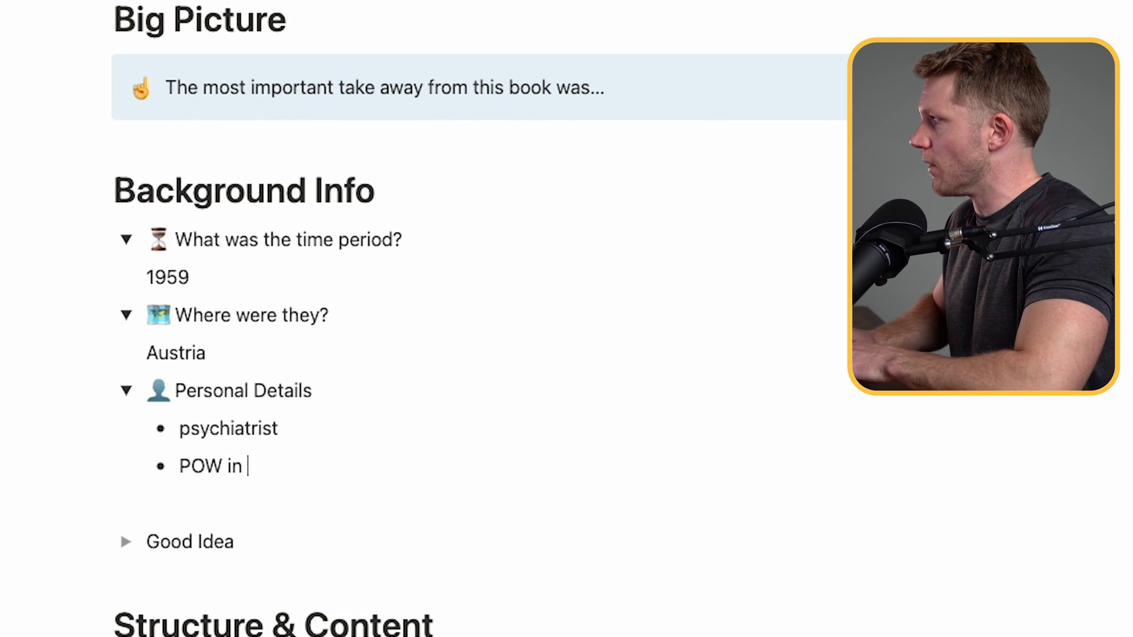
{"action": "type", "text": "Nazi conc"}
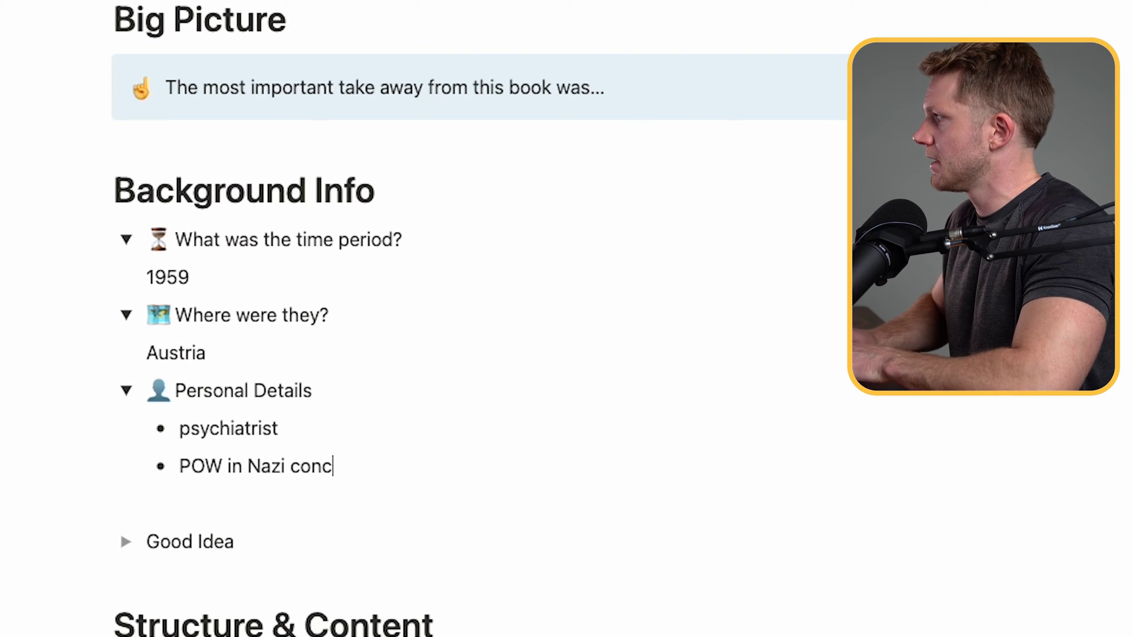
{"action": "type", "text": "entration camps"}
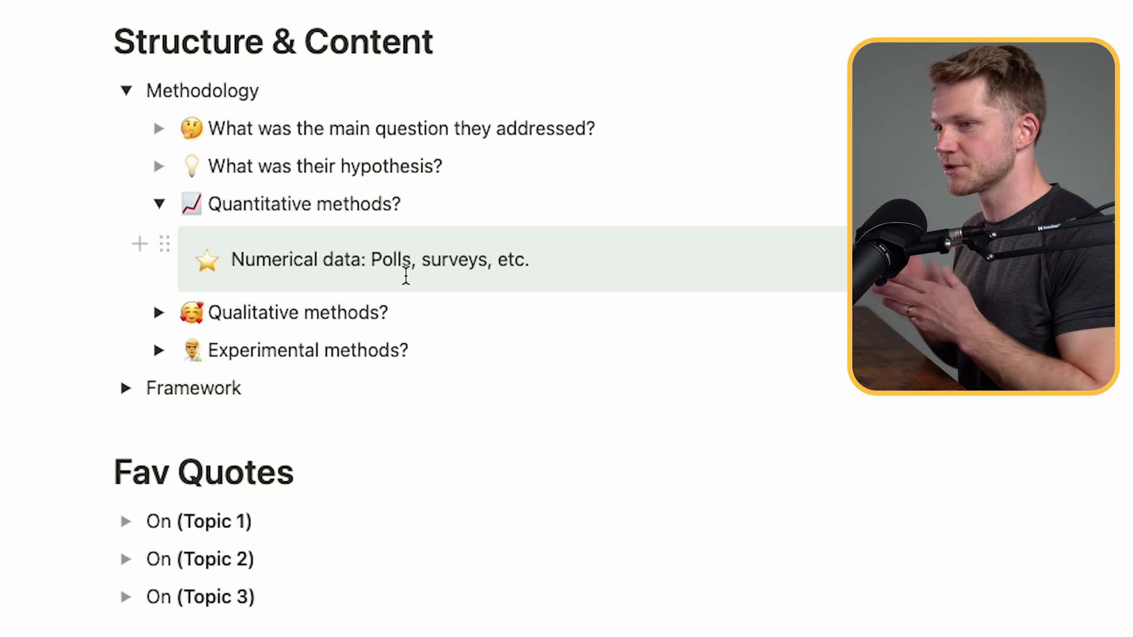
Expand the Qualitative methods and Experimental methods toggles and scroll through their prompts
{"action": "left_click", "coordinate": [159, 314]}
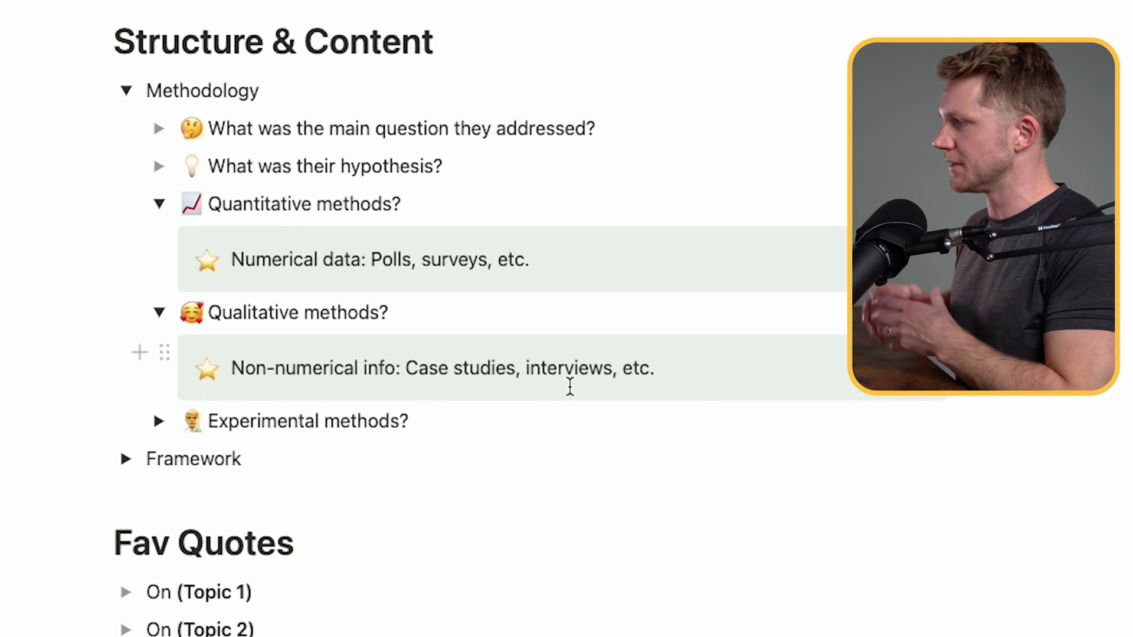
{"action": "left_click", "coordinate": [159, 421]}
{"action": "scroll", "coordinate": [303, 359], "scroll_direction": "down", "scroll_amount": 2}
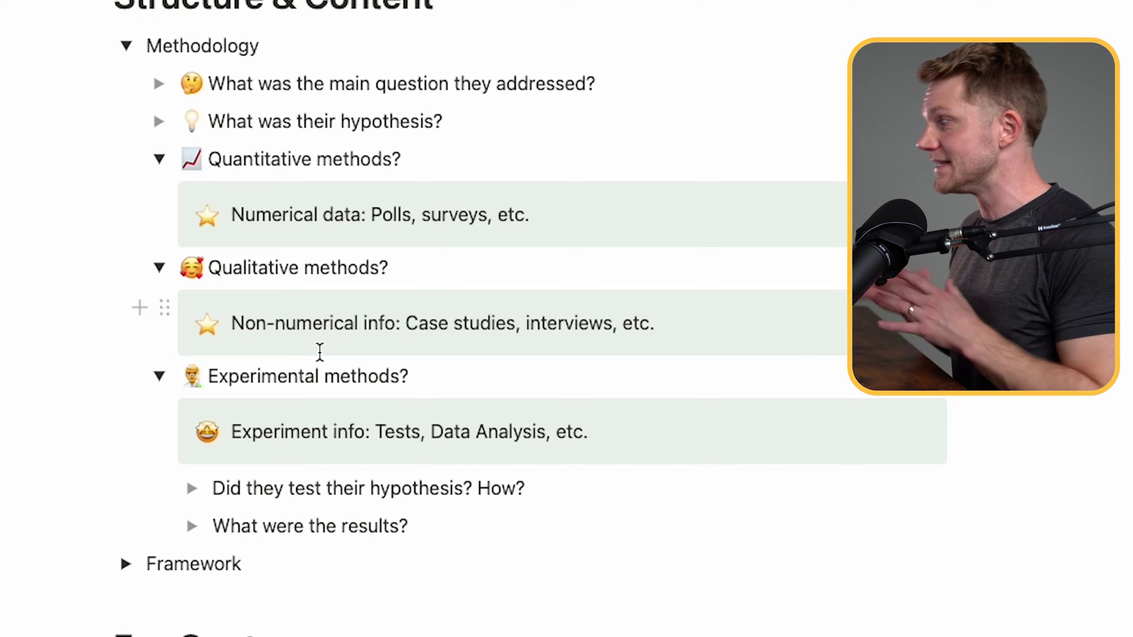
{"action": "scroll", "coordinate": [320, 352], "scroll_direction": "down", "scroll_amount": 10}
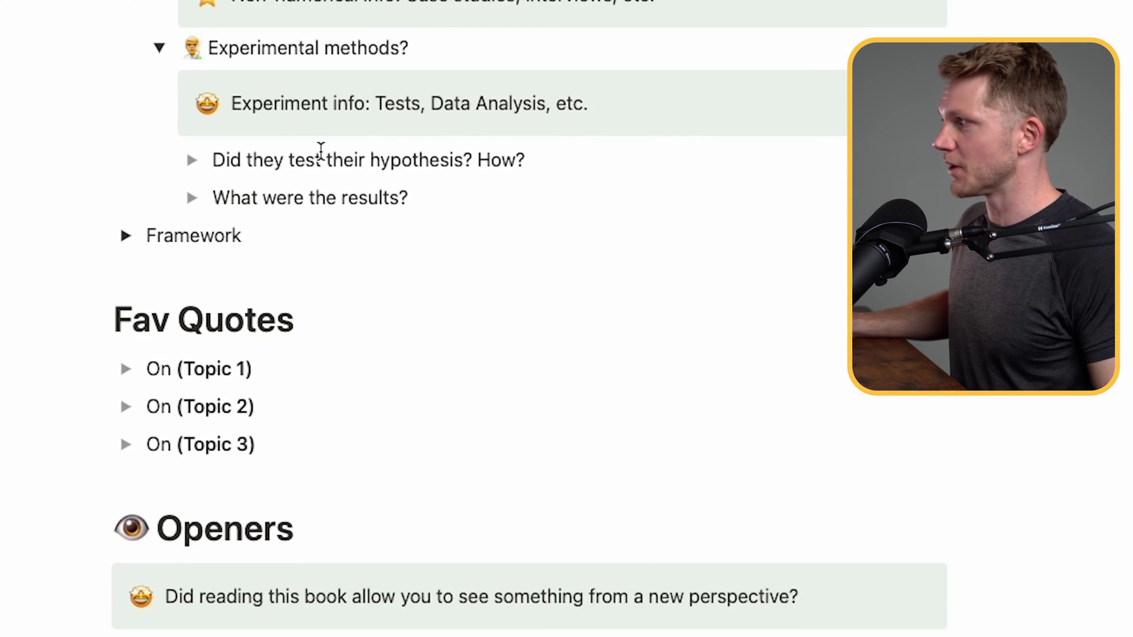
{"action": "scroll", "coordinate": [320, 148], "scroll_direction": "down", "scroll_amount": 2}
Expand Framework and add the bold line 'Being the plaything of circumstance' below its callout
{"action": "left_click", "coordinate": [128, 176]}
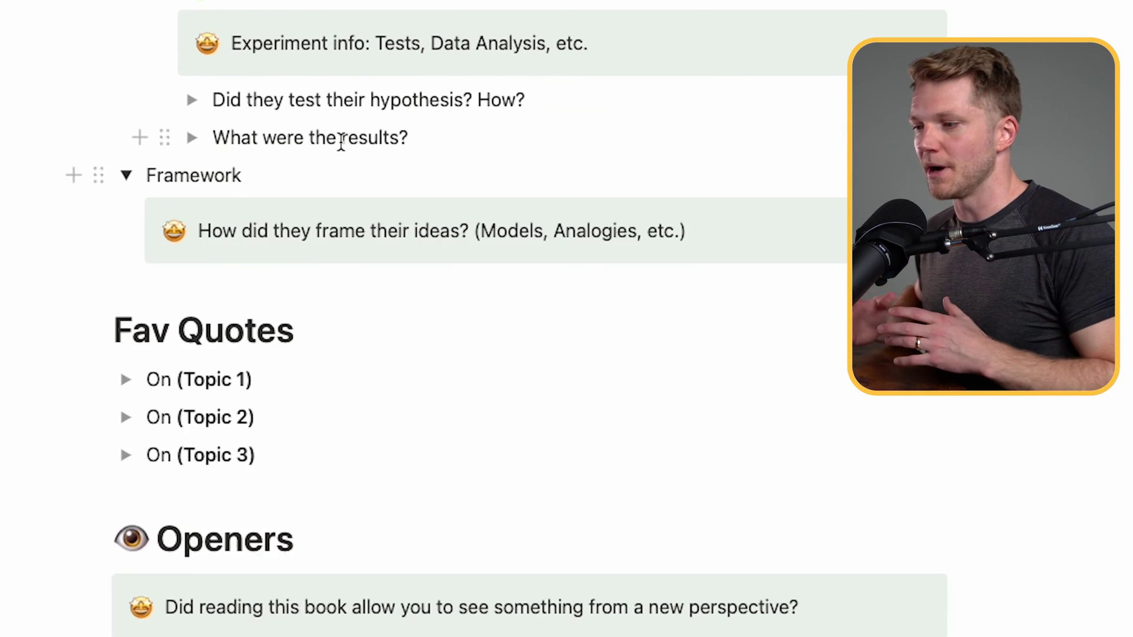
{"action": "scroll", "coordinate": [387, 143], "scroll_direction": "down", "scroll_amount": 1}
{"action": "scroll", "coordinate": [389, 145], "scroll_direction": "down", "scroll_amount": 2}
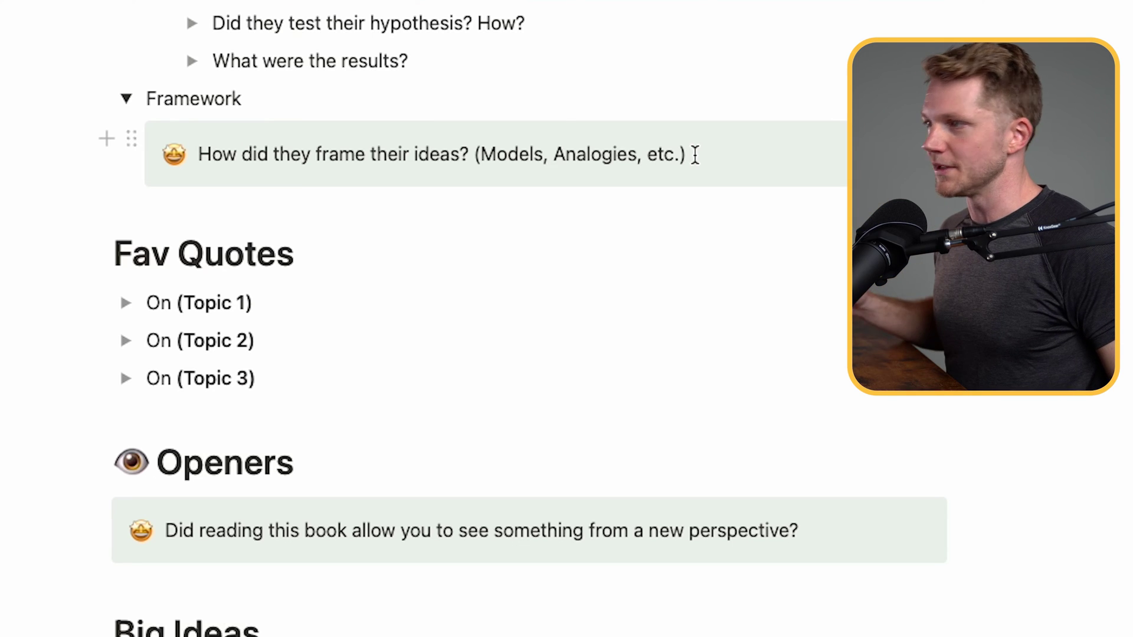
{"action": "scroll", "coordinate": [695, 155], "scroll_direction": "down", "scroll_amount": 1}
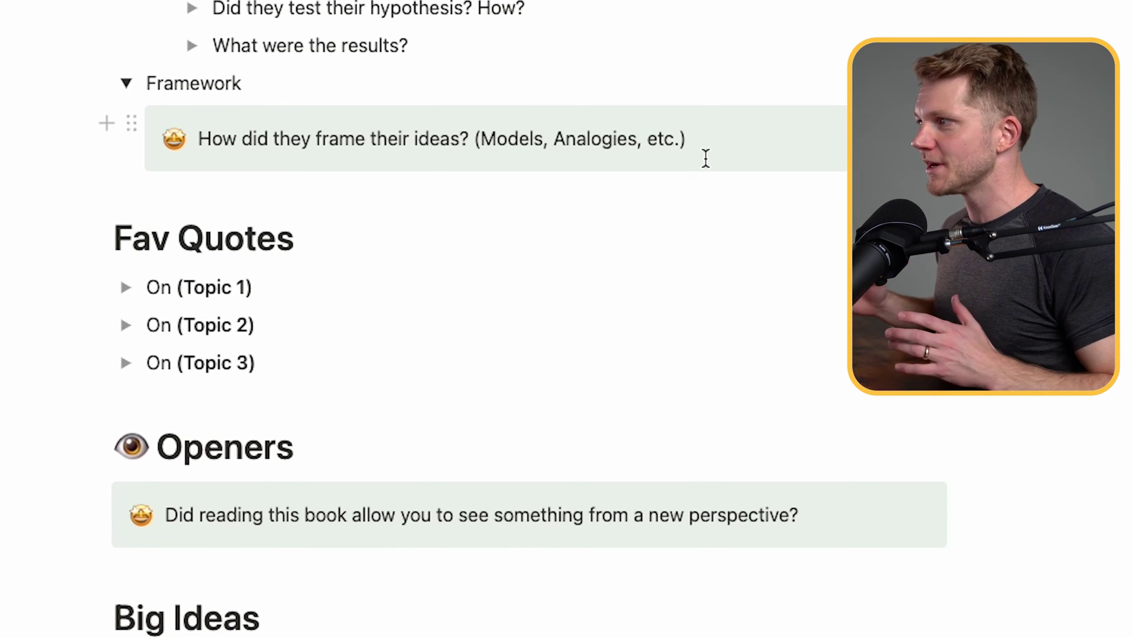
{"action": "left_click", "coordinate": [685, 140]}
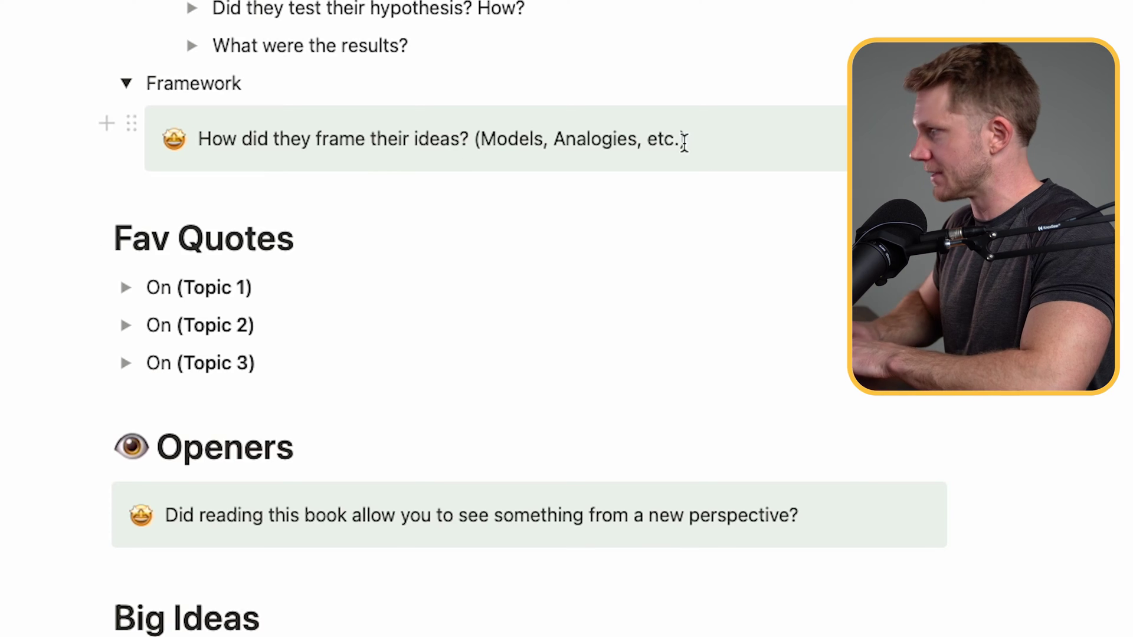
{"action": "key", "text": "Return"}
{"action": "type", "text": "Being t"}
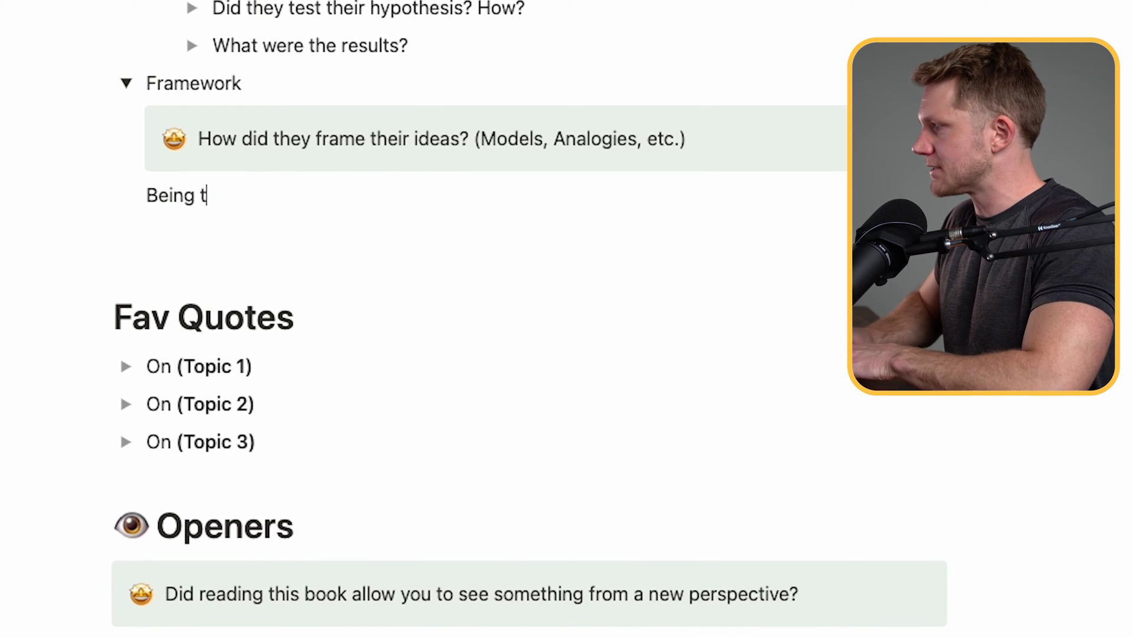
{"action": "type", "text": "he plaything of"}
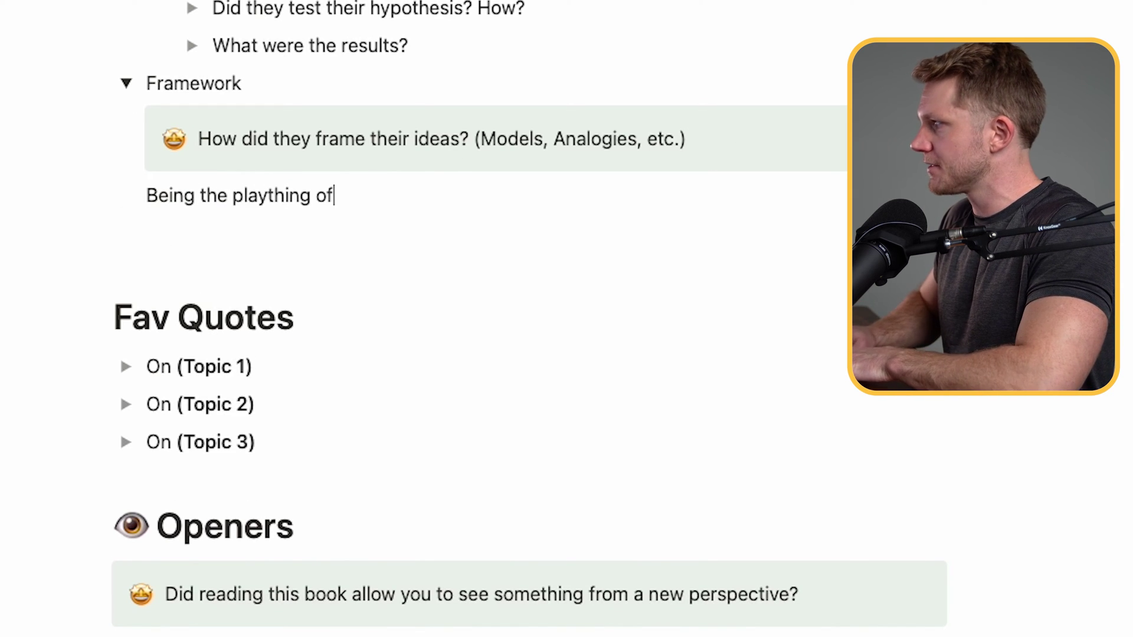
{"action": "type", "text": " circumstance"}
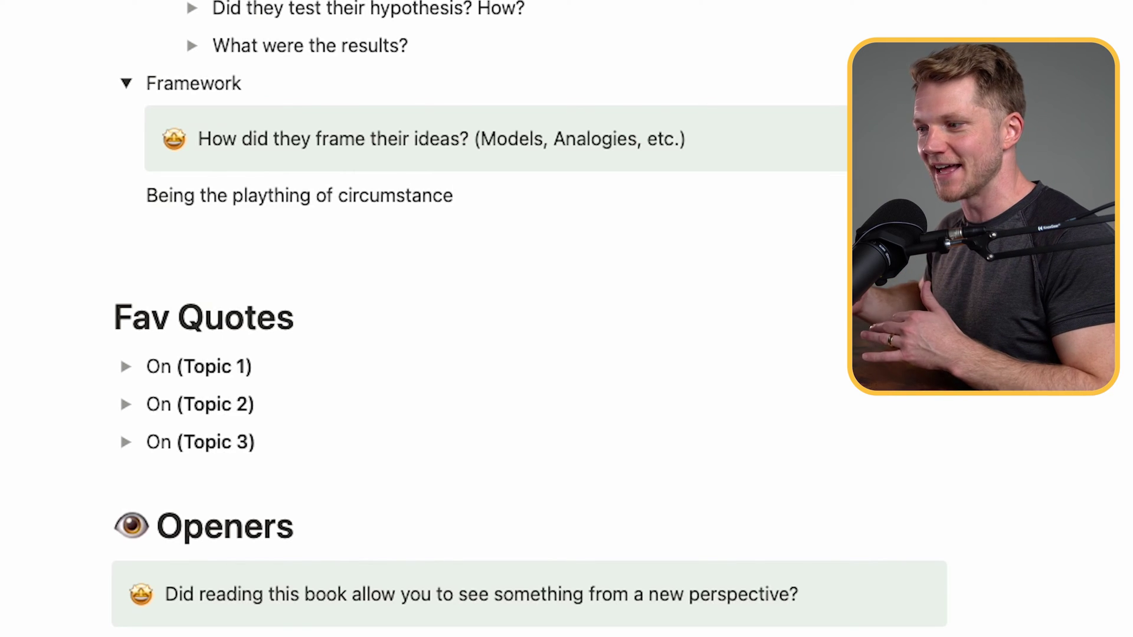
{"action": "left_click_drag", "start_coordinate": [457, 194], "coordinate": [133, 203]}
{"action": "key", "text": "super+b"}
{"action": "left_click", "coordinate": [533, 189]}
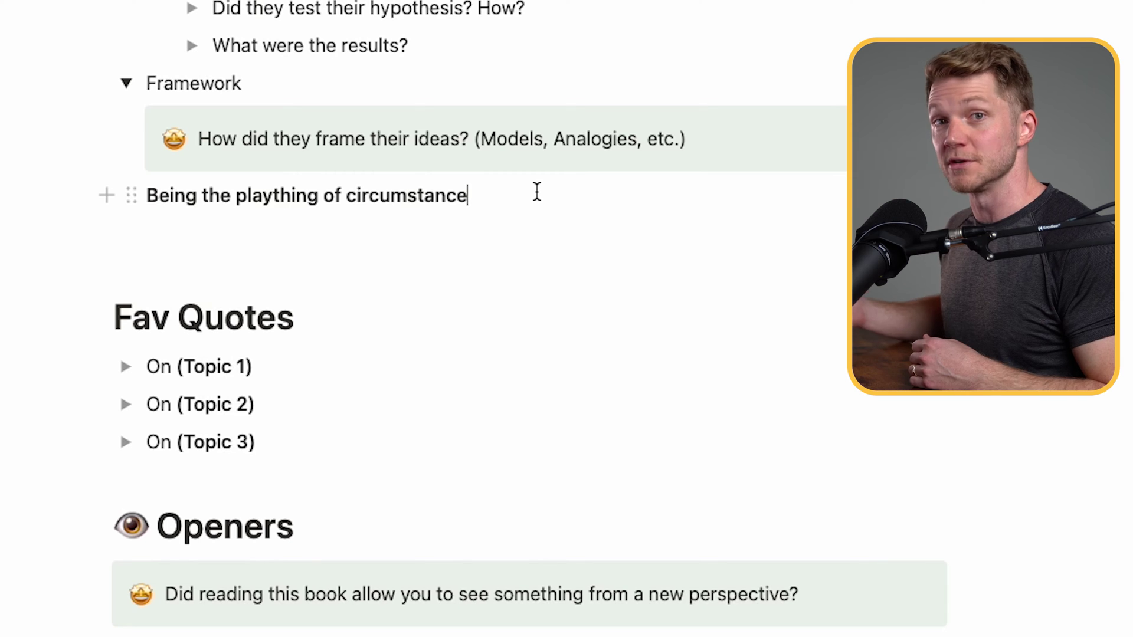
{"action": "scroll", "coordinate": [554, 190], "scroll_direction": "down", "scroll_amount": 5}
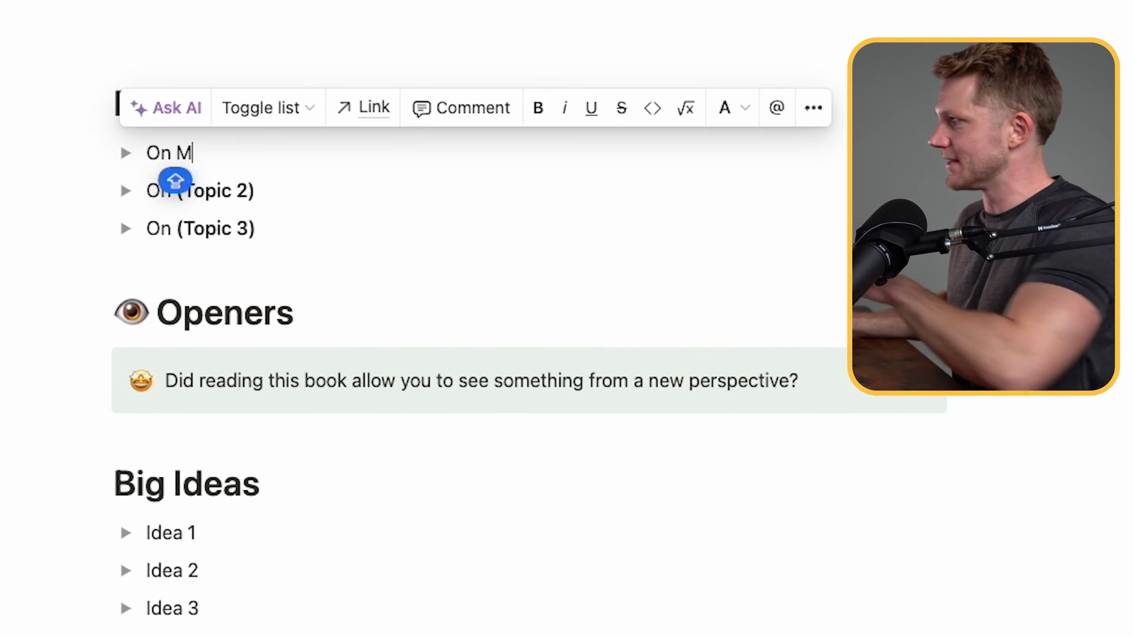
Retitle the first two Fav Quotes toggles 'On Meaning' and 'On Nihilism & Cynicism'
{"action": "type", "text": "eaning"}
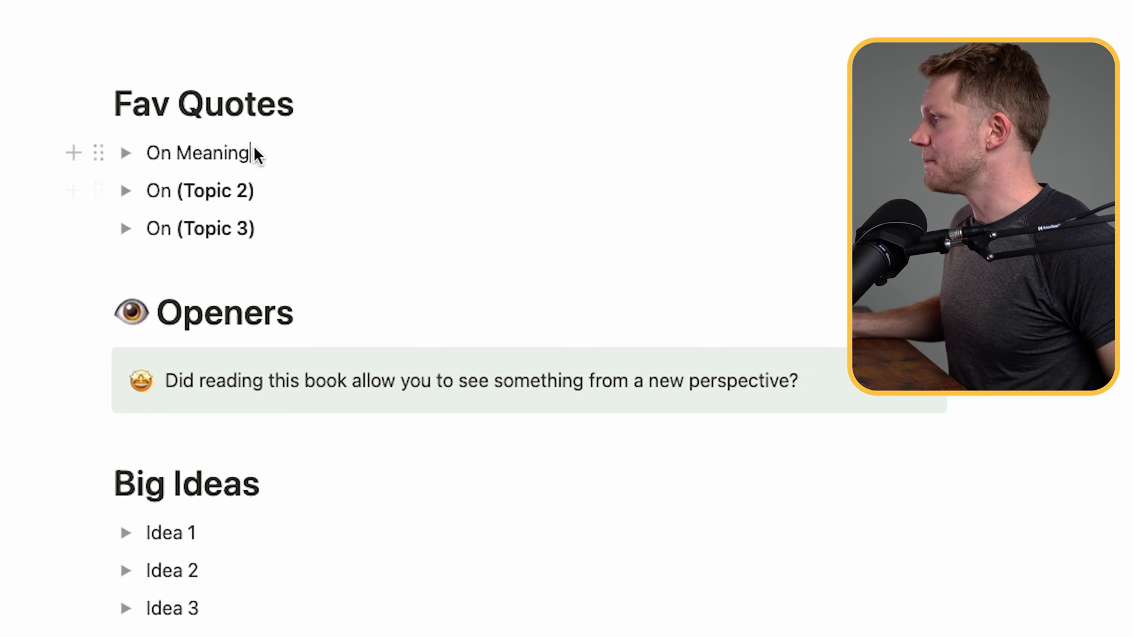
{"action": "type", "text": "Ni"}
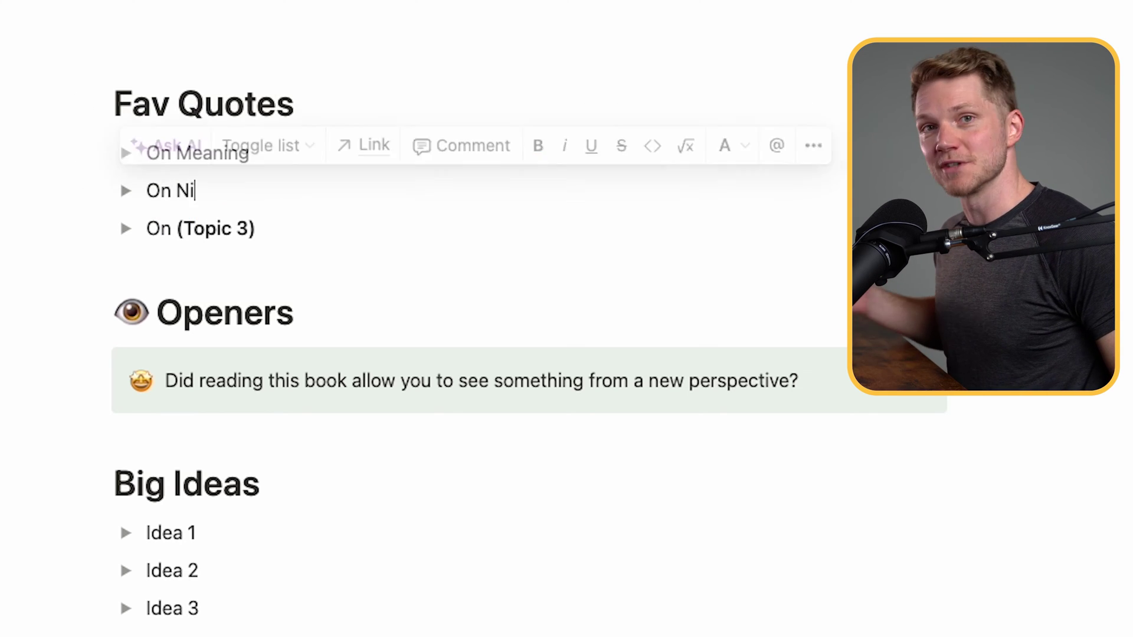
{"action": "type", "text": "hilism & Cynicism"}
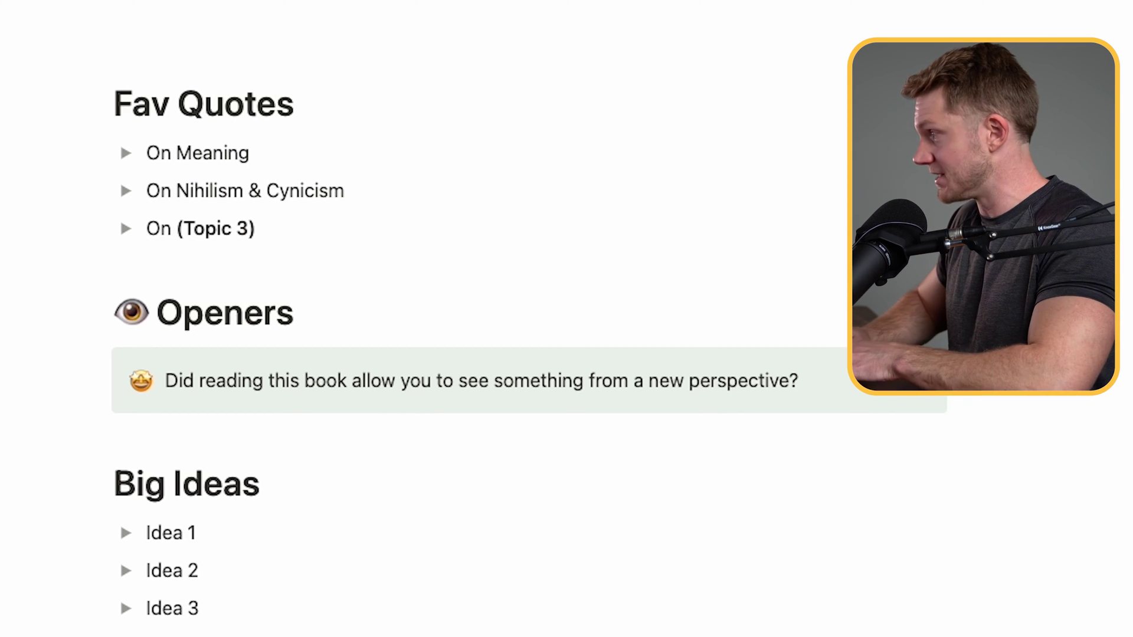
{"action": "left_click", "coordinate": [263, 161]}
{"action": "scroll", "coordinate": [313, 112], "scroll_direction": "up", "scroll_amount": 2}
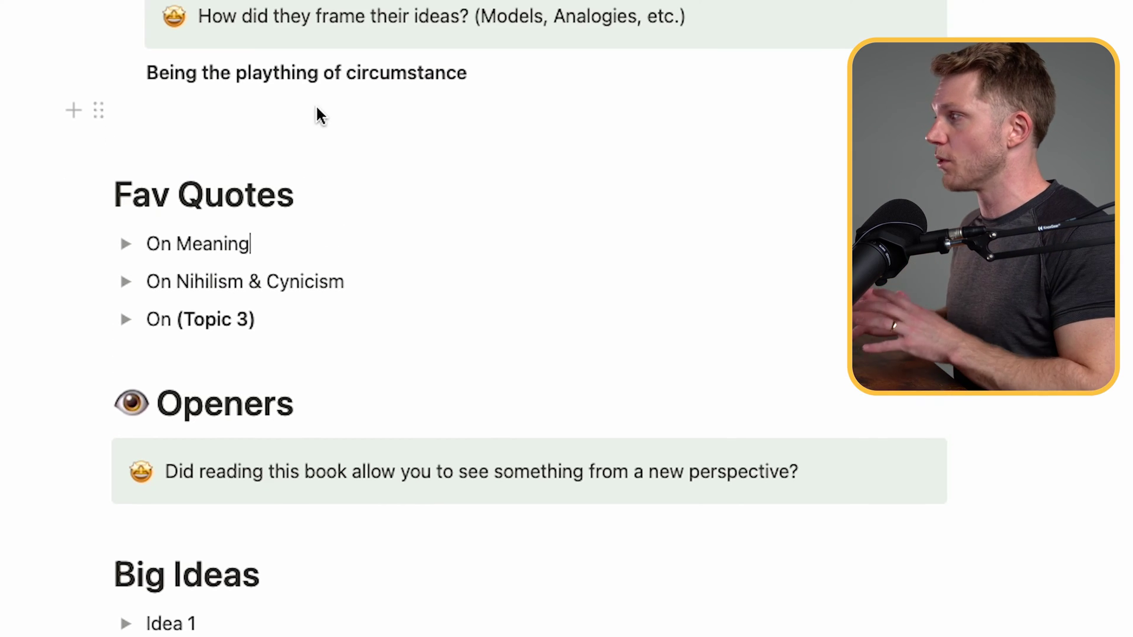
{"action": "left_click", "coordinate": [530, 73]}
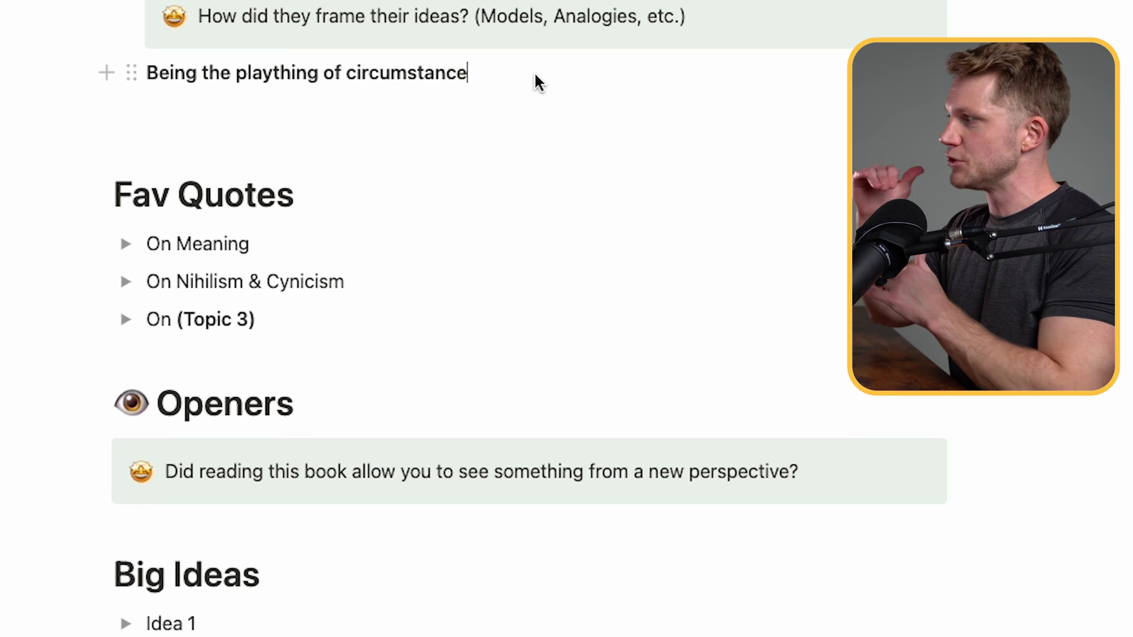
{"action": "scroll", "coordinate": [535, 75], "scroll_direction": "down", "scroll_amount": 2}
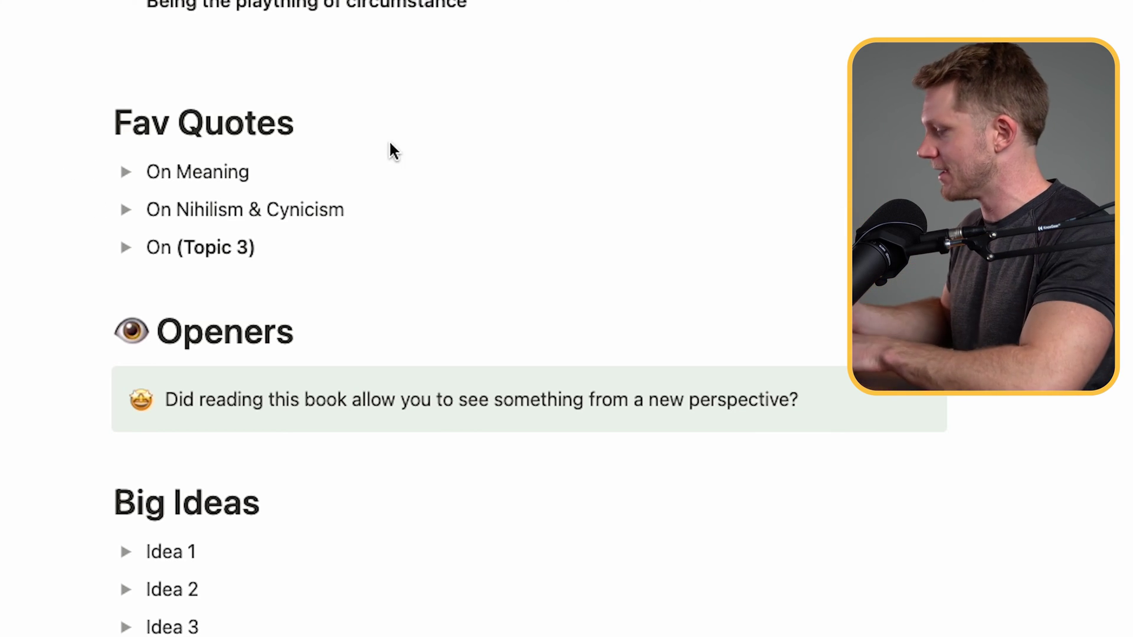
{"action": "left_click", "coordinate": [469, 5]}
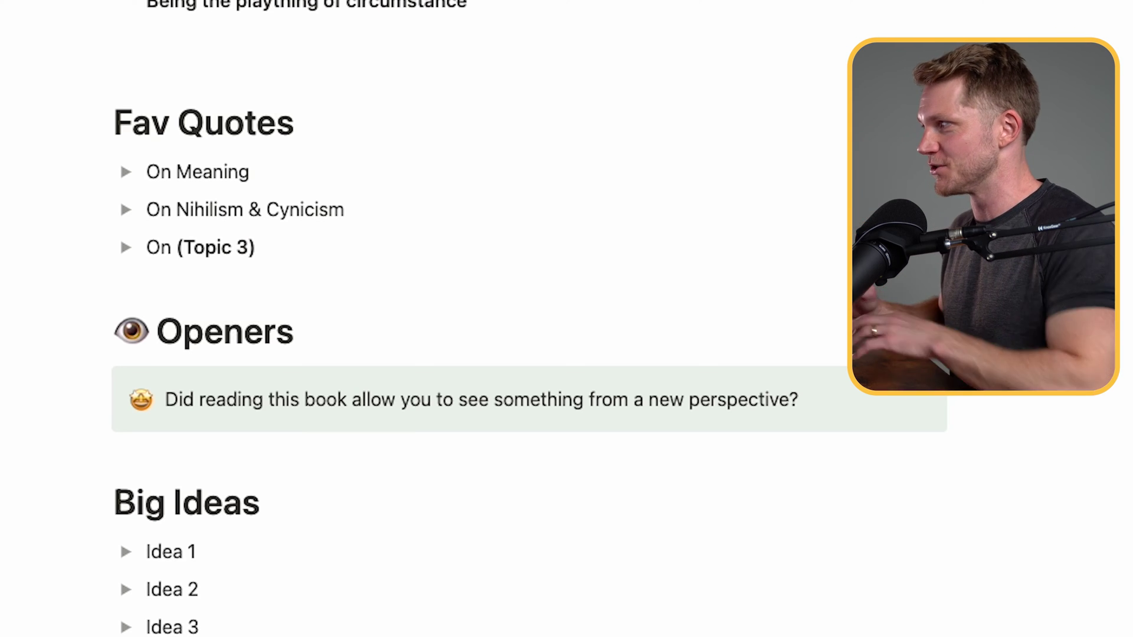
Write the quote 'Everything can be taken from a man…' inside On Meaning and recheck it
{"action": "left_click", "coordinate": [127, 172]}
{"action": "left_click", "coordinate": [227, 201]}
{"action": "type", "text": "\"Everything can be"}
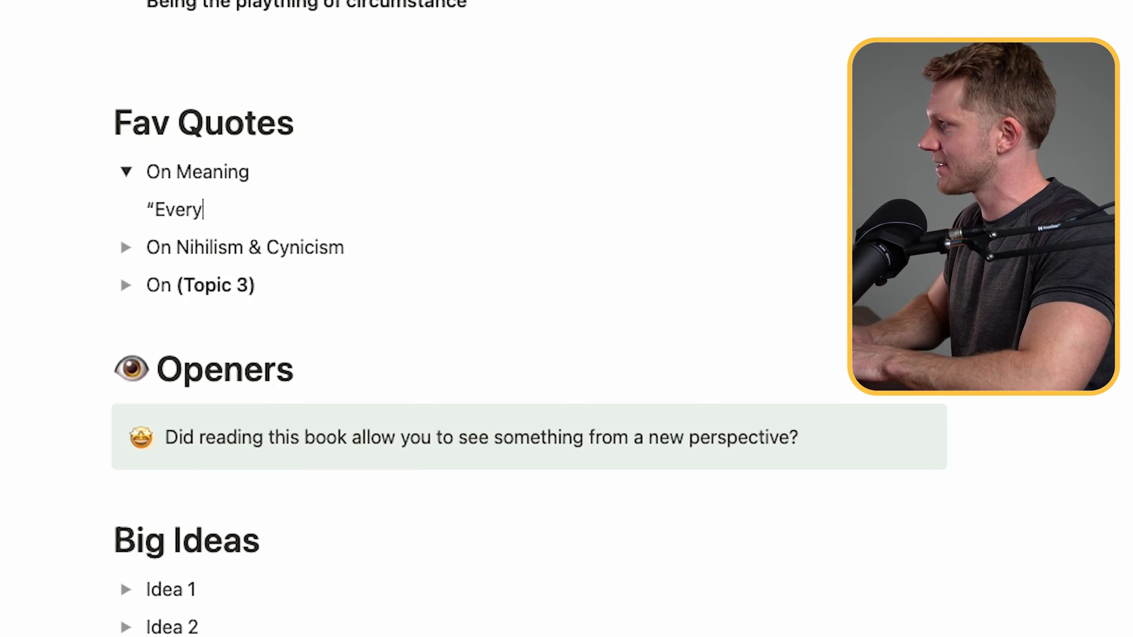
{"action": "type", "text": " taken from a man, the last of h"}
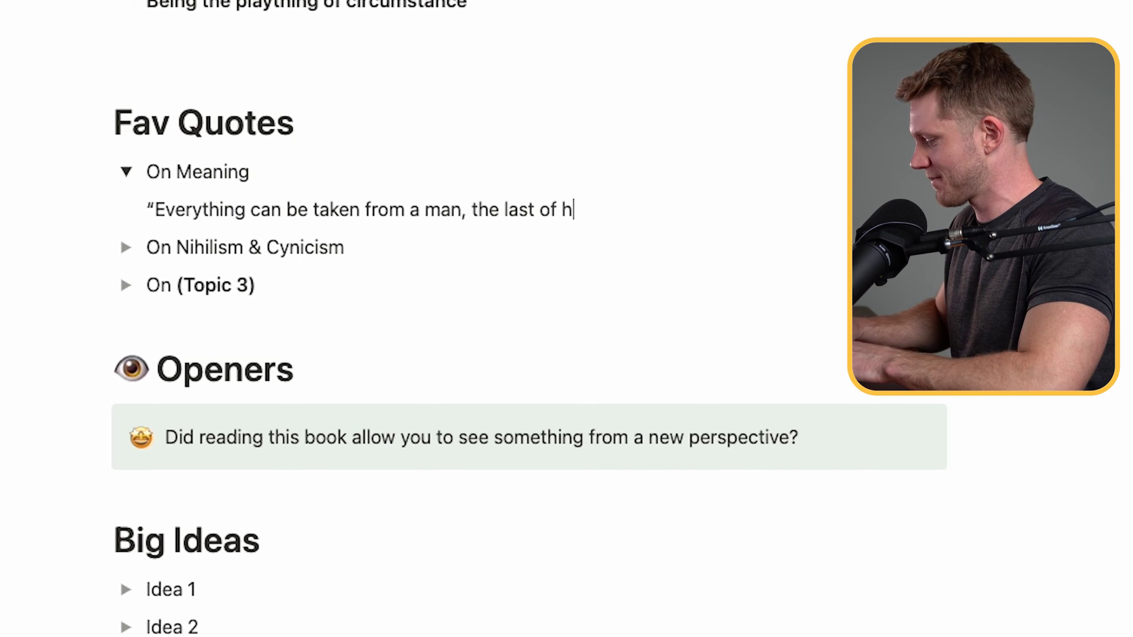
{"action": "type", "text": "uman feedoms the ability to ch"}
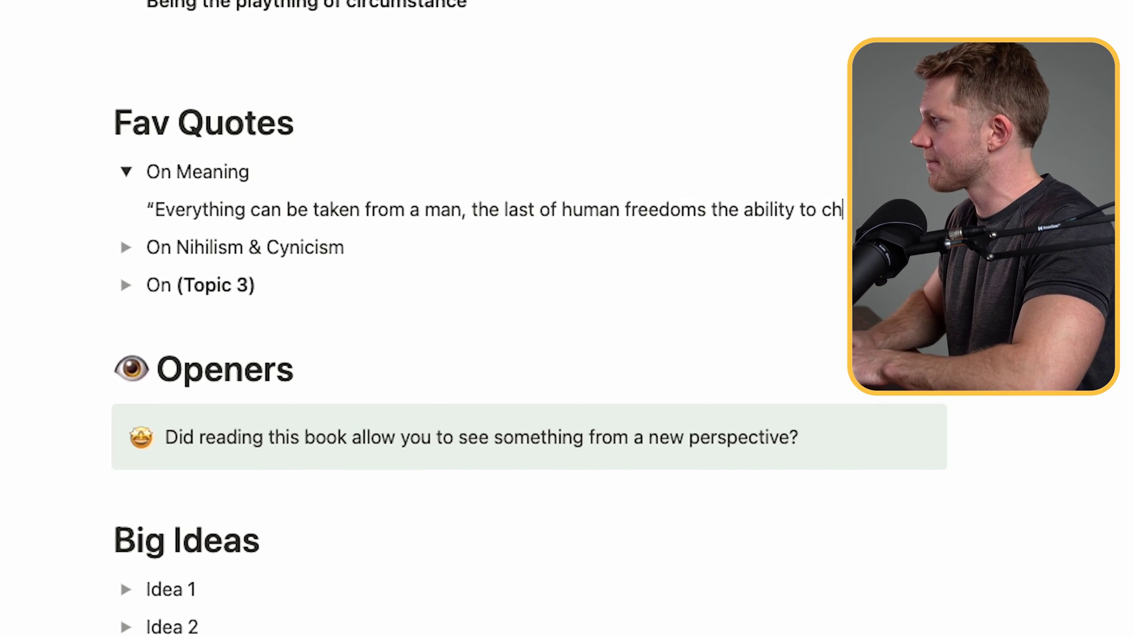
{"action": "type", "text": "oose one's actions in any given situation.”"}
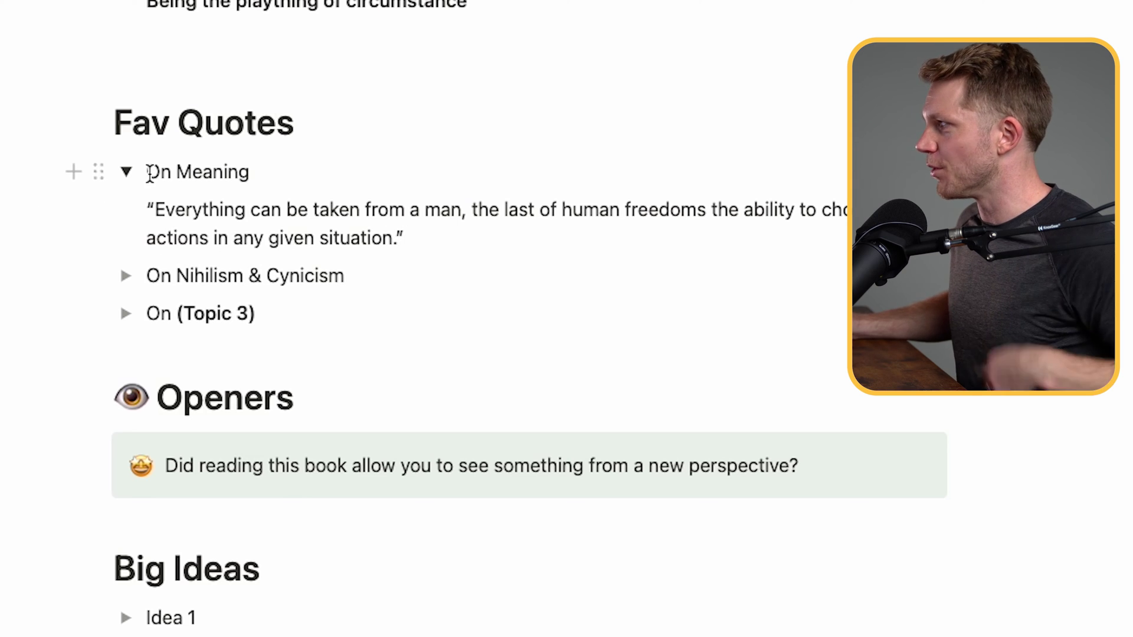
{"action": "left_click", "coordinate": [128, 174]}
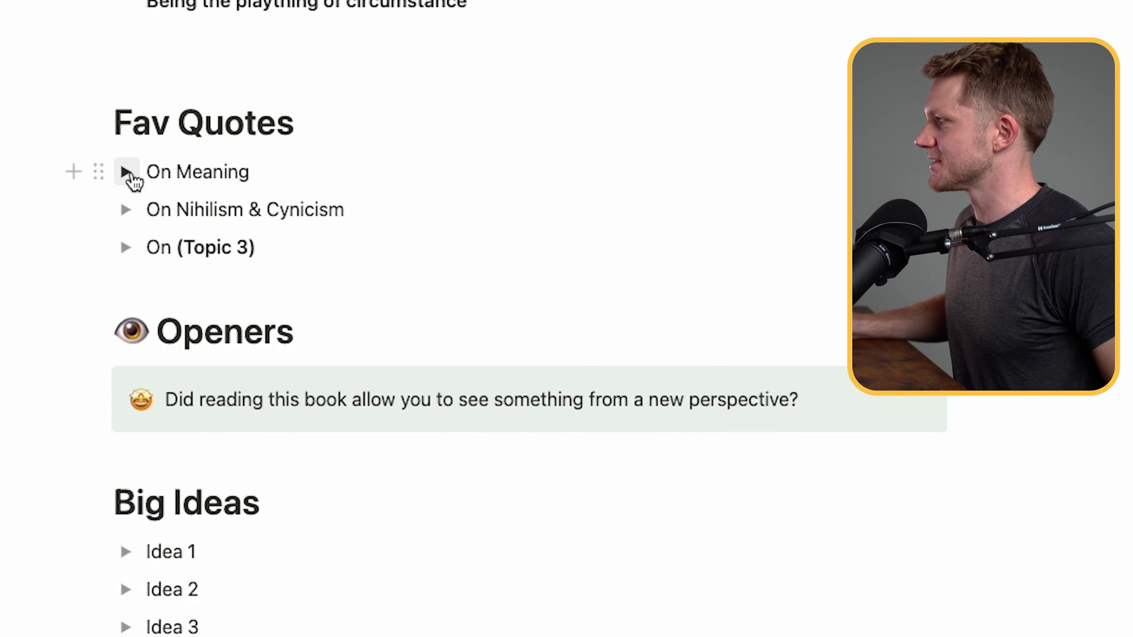
{"action": "left_click", "coordinate": [128, 173]}
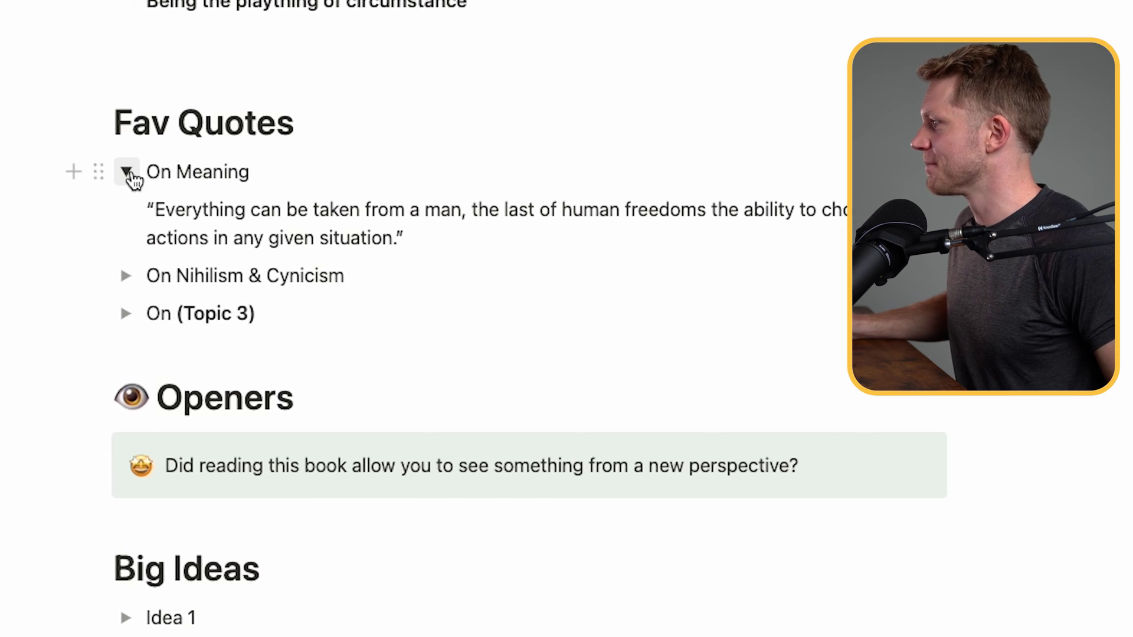
{"action": "scroll", "coordinate": [274, 221], "scroll_direction": "down", "scroll_amount": 5}
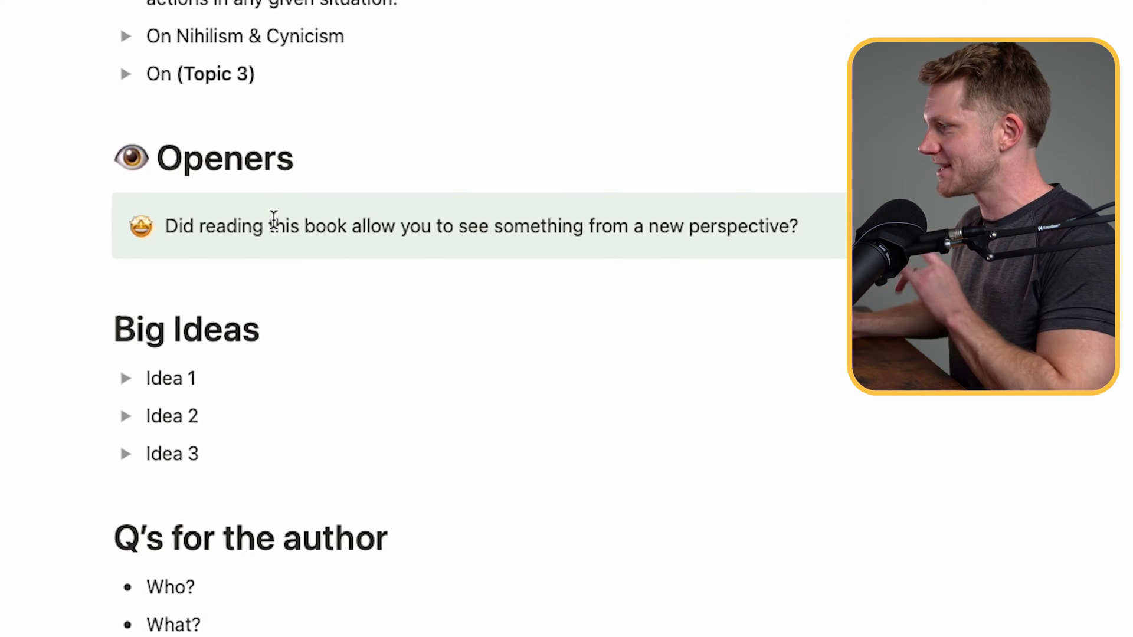
{"action": "scroll", "coordinate": [274, 220], "scroll_direction": "down", "scroll_amount": 1}
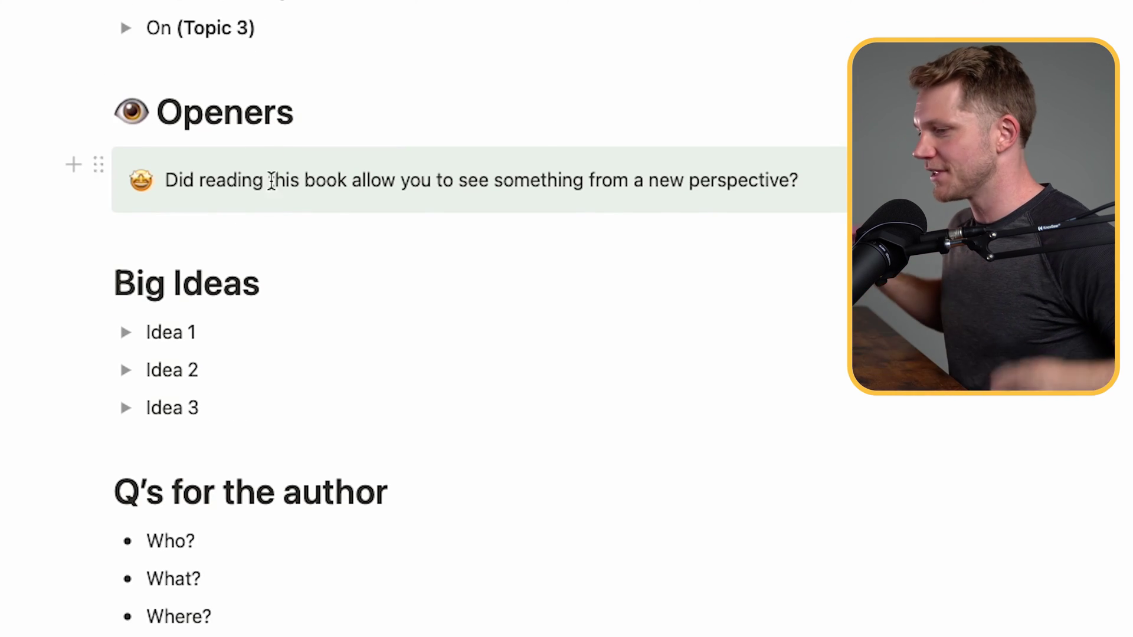
{"action": "scroll", "coordinate": [145, 209], "scroll_direction": "up", "scroll_amount": 2}
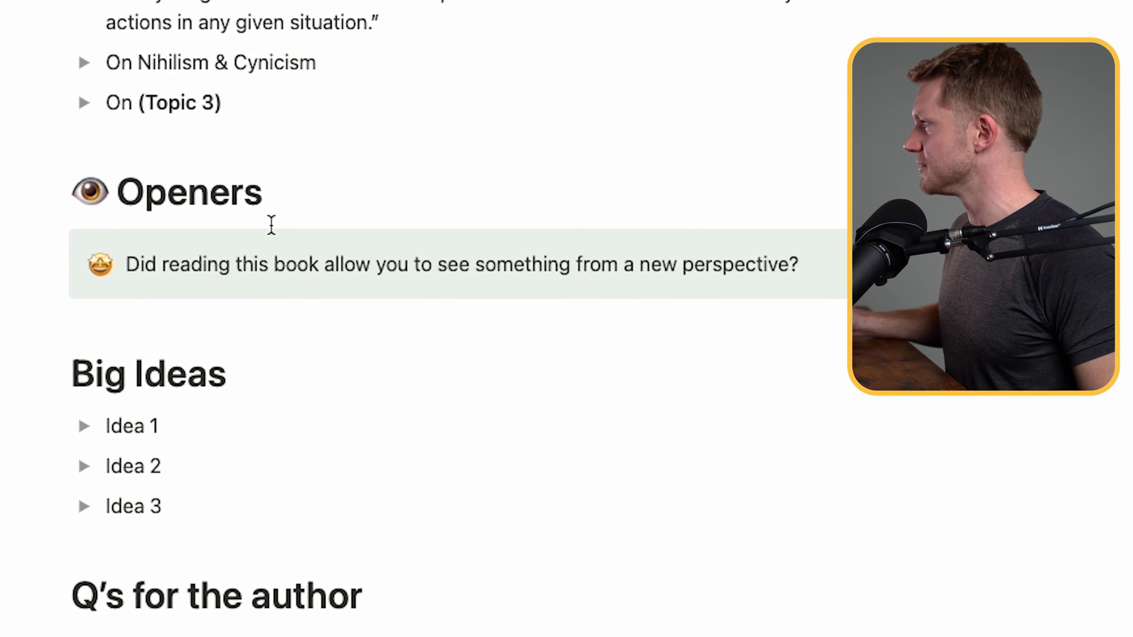
{"action": "scroll", "coordinate": [271, 224], "scroll_direction": "down", "scroll_amount": 4}
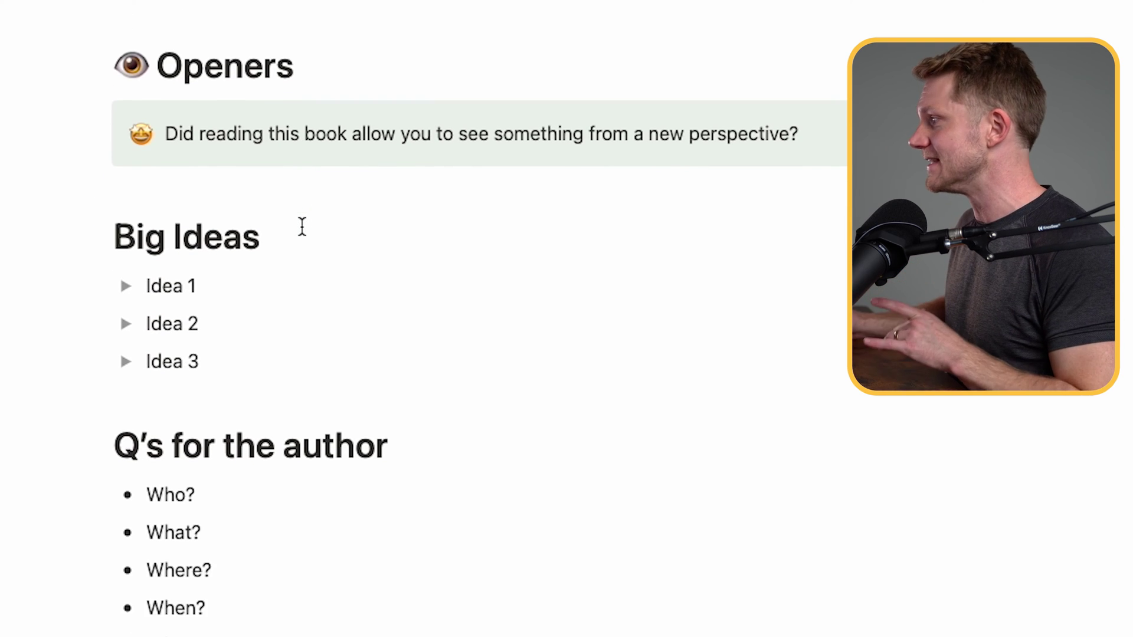
{"action": "scroll", "coordinate": [302, 227], "scroll_direction": "down", "scroll_amount": 1}
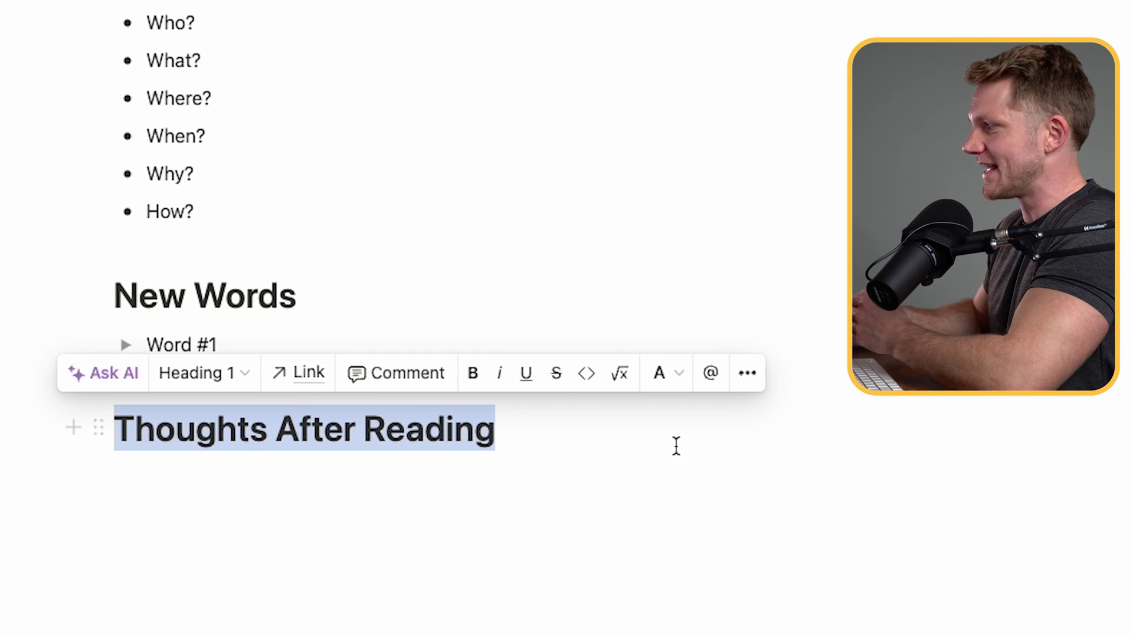
Select the whole Thoughts After Reading heading
{"action": "left_click", "coordinate": [561, 434]}
{"action": "triple_click", "coordinate": [561, 434]}
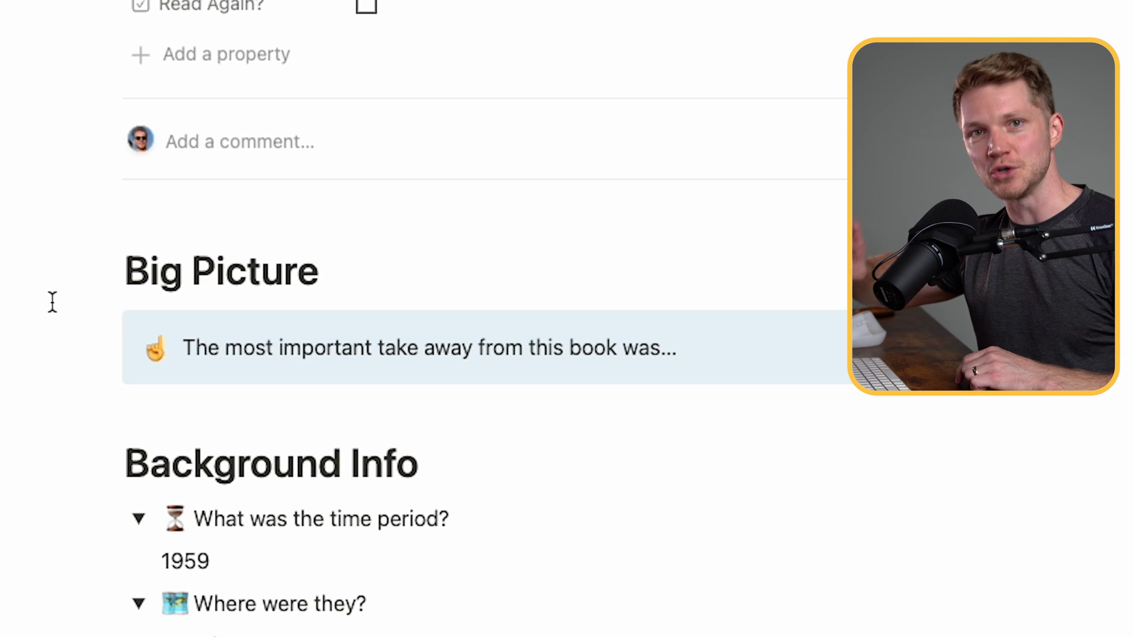
Replace the Big Picture placeholder sentence with 'Stimulus - Choice - Response'
{"action": "left_click_drag", "start_coordinate": [682, 348], "coordinate": [185, 353]}
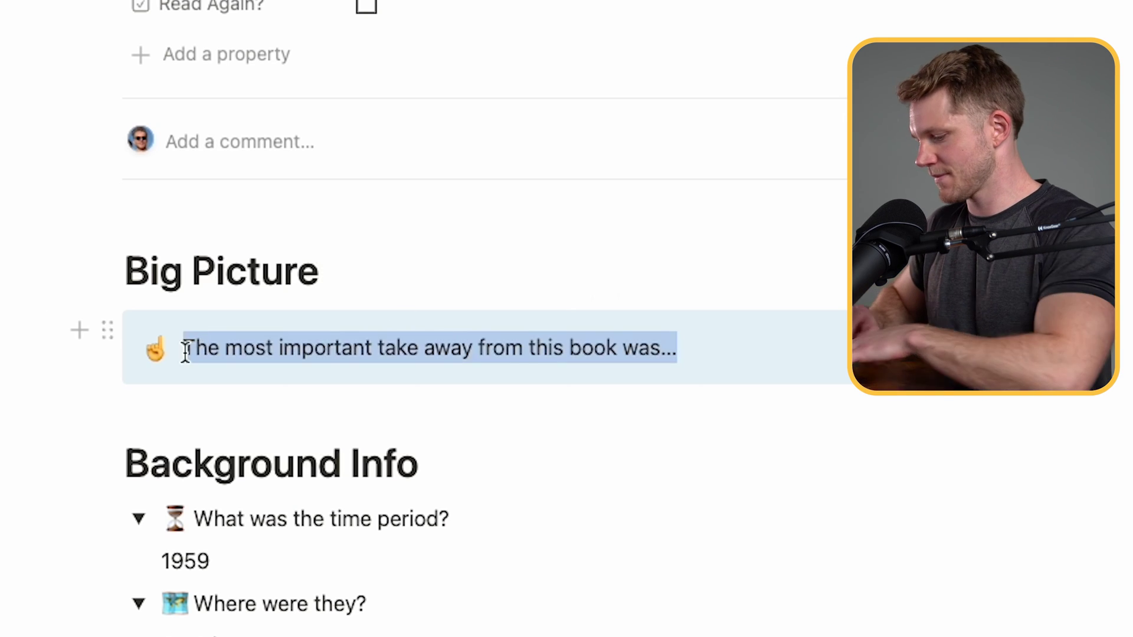
{"action": "type", "text": "Stimulus - Choice - Re"}
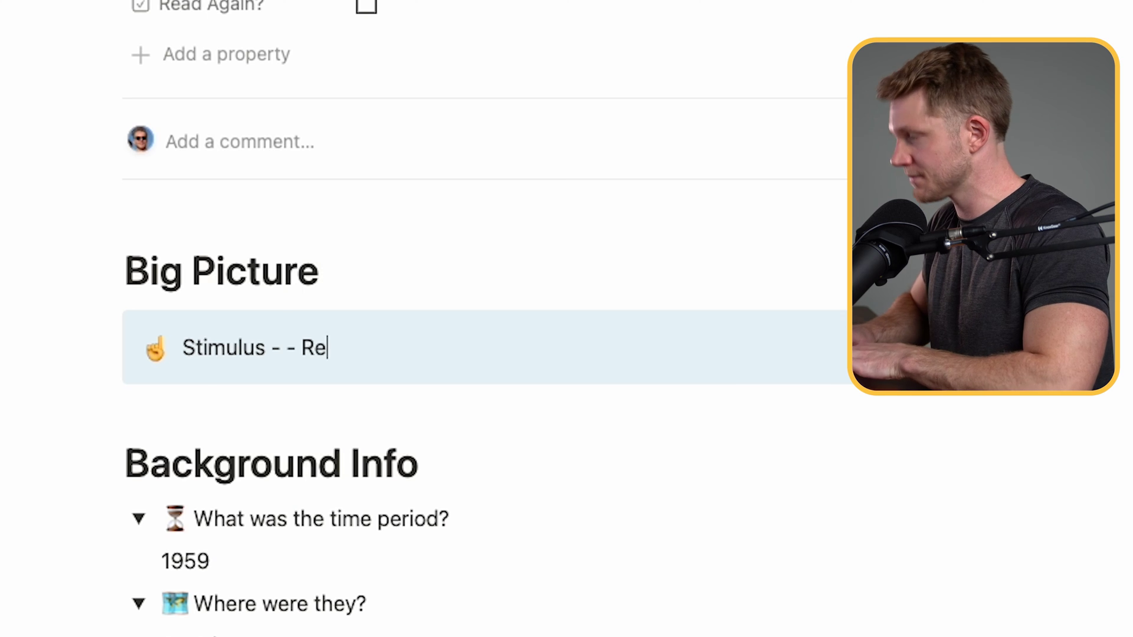
{"action": "type", "text": "sponse"}
{"action": "left_click", "coordinate": [295, 349]}
{"action": "type", "text": "Choice"}
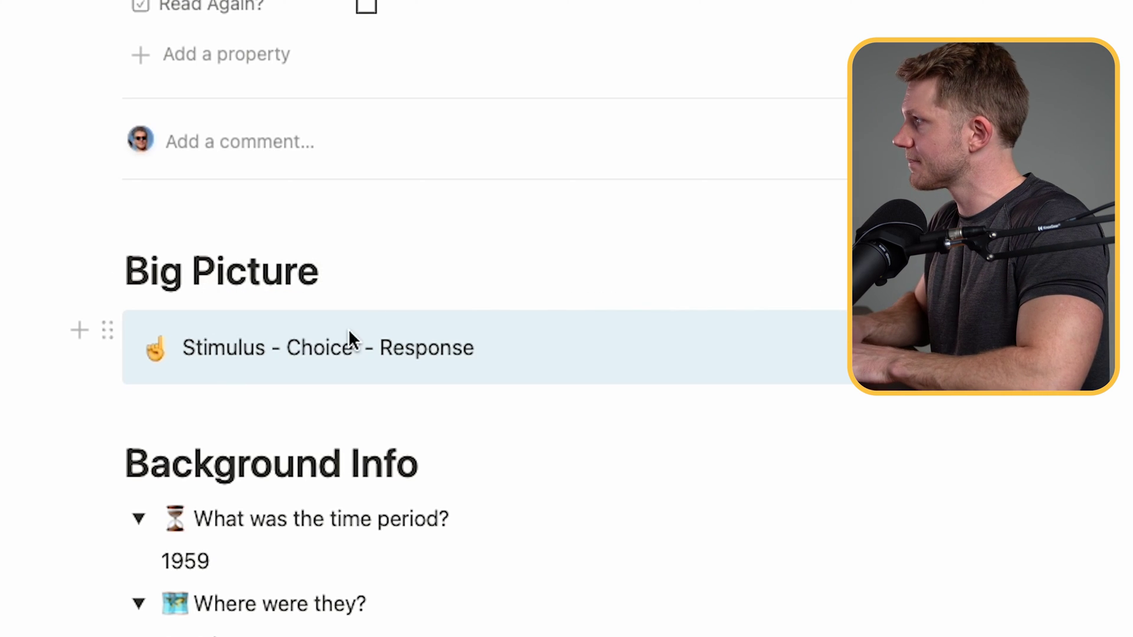
Make the word Choice bold and add a page icon, which appears as a party popper
{"action": "double_click", "coordinate": [318, 348]}
{"action": "key", "text": "super+b"}
{"action": "left_click", "coordinate": [519, 354]}
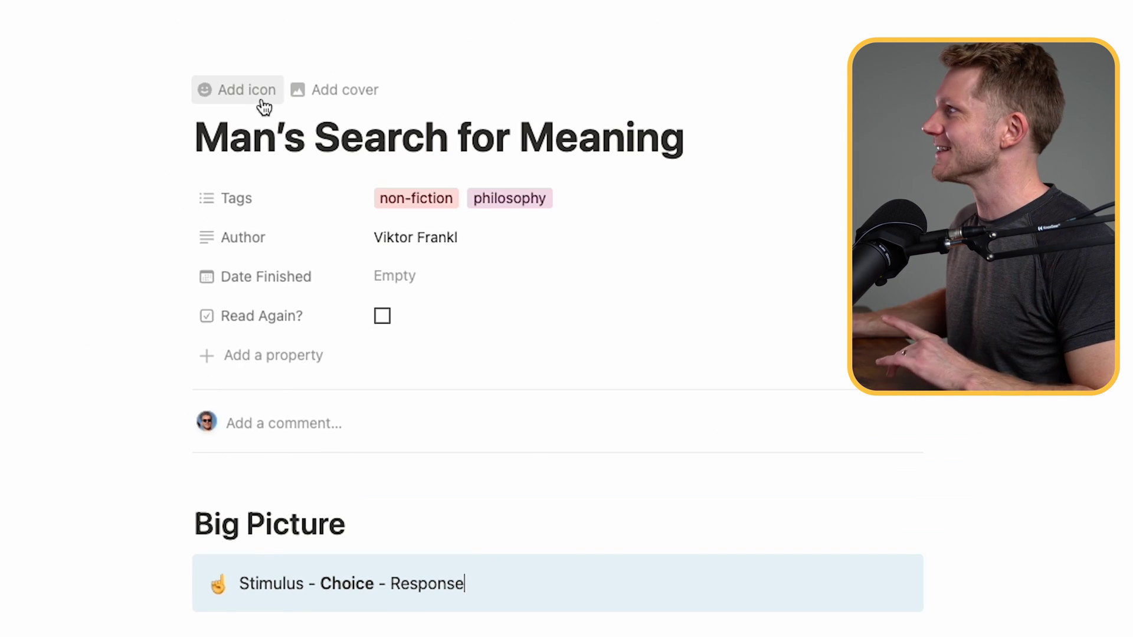
{"action": "left_click", "coordinate": [263, 105]}
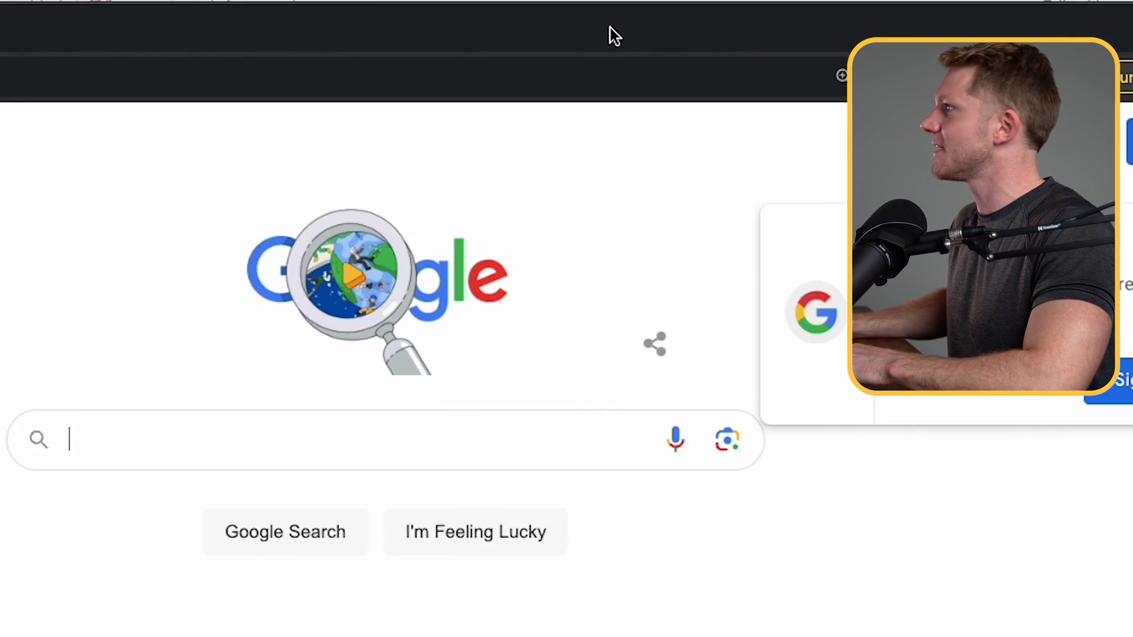
Search Google Images for 'man's search for meaning book cover'
{"action": "type", "text": "man's search for meanin"}
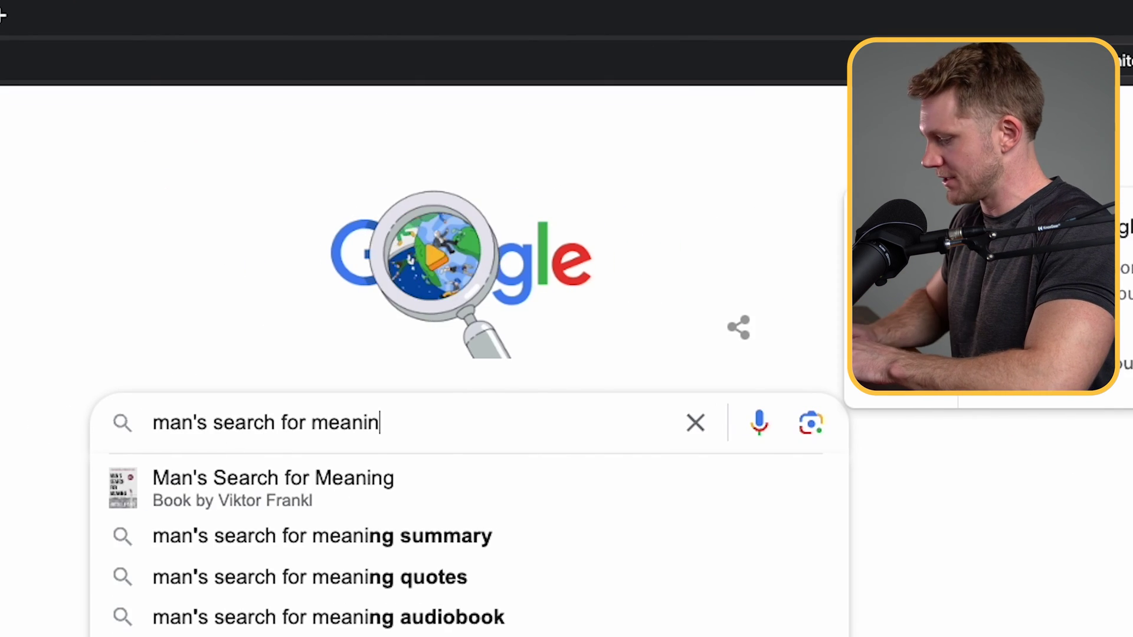
{"action": "type", "text": "g book cover"}
{"action": "key", "text": "Return"}
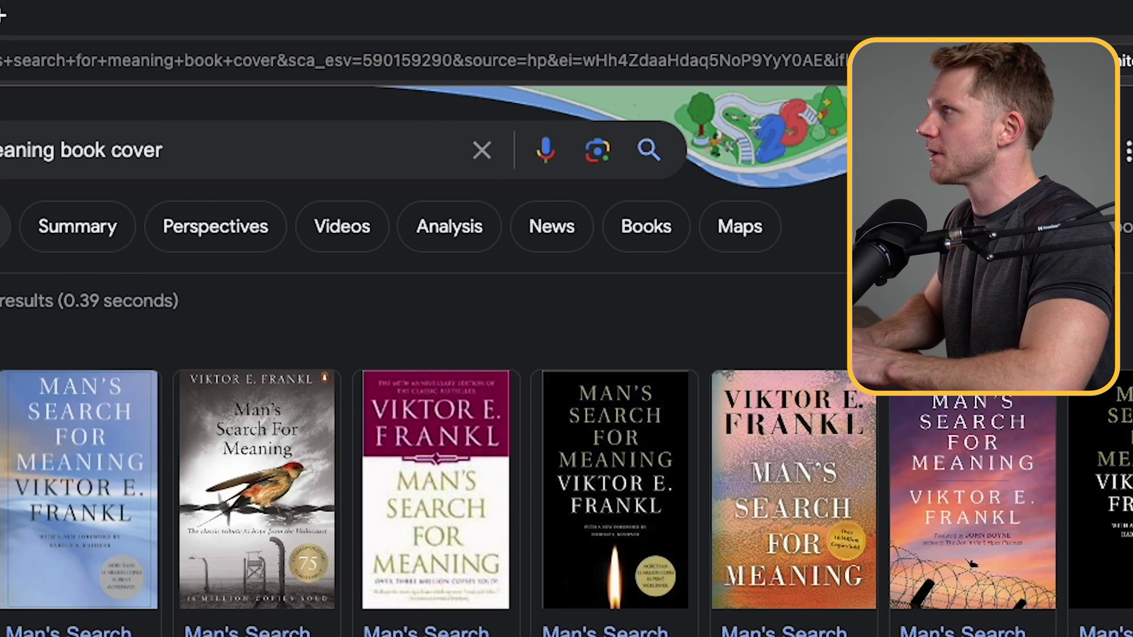
{"action": "left_click", "coordinate": [5, 227]}
Copy the image address of the Goodreads black candle book cover
{"action": "scroll", "coordinate": [327, 423], "scroll_direction": "down", "scroll_amount": 5}
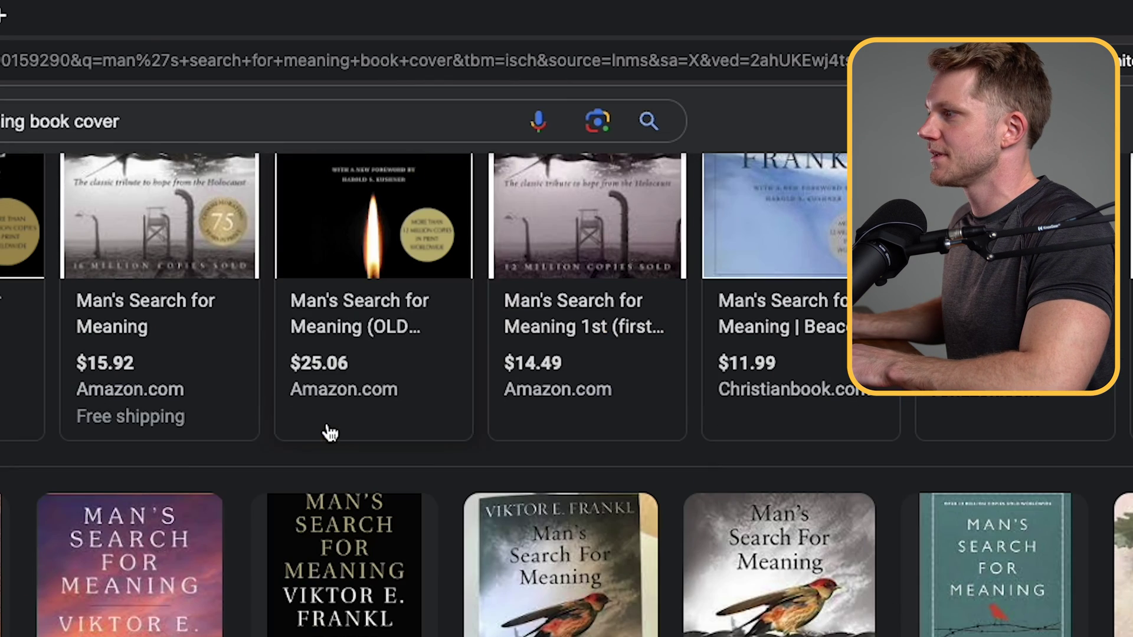
{"action": "scroll", "coordinate": [334, 442], "scroll_direction": "down", "scroll_amount": 1}
{"action": "left_click", "coordinate": [361, 590]}
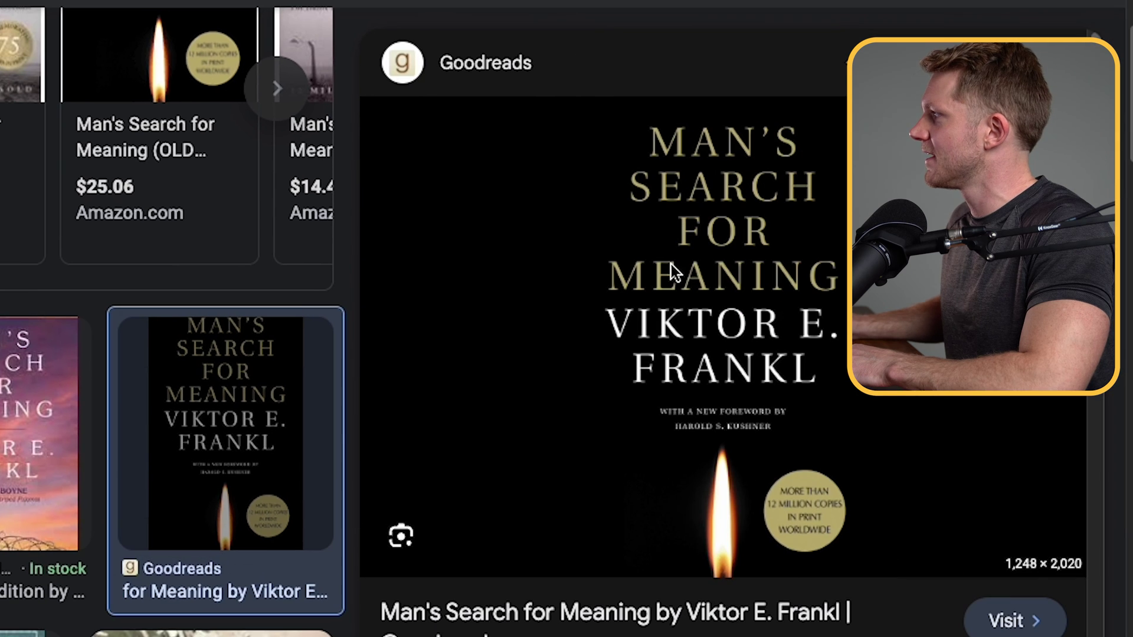
{"action": "right_click", "coordinate": [692, 247]}
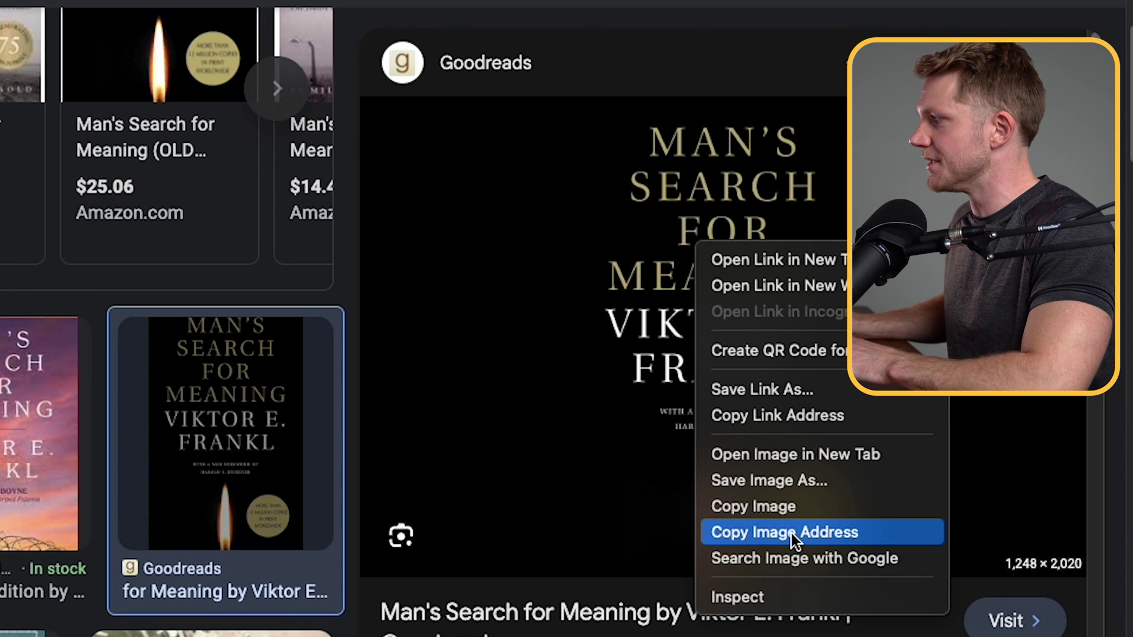
{"action": "left_click", "coordinate": [767, 533]}
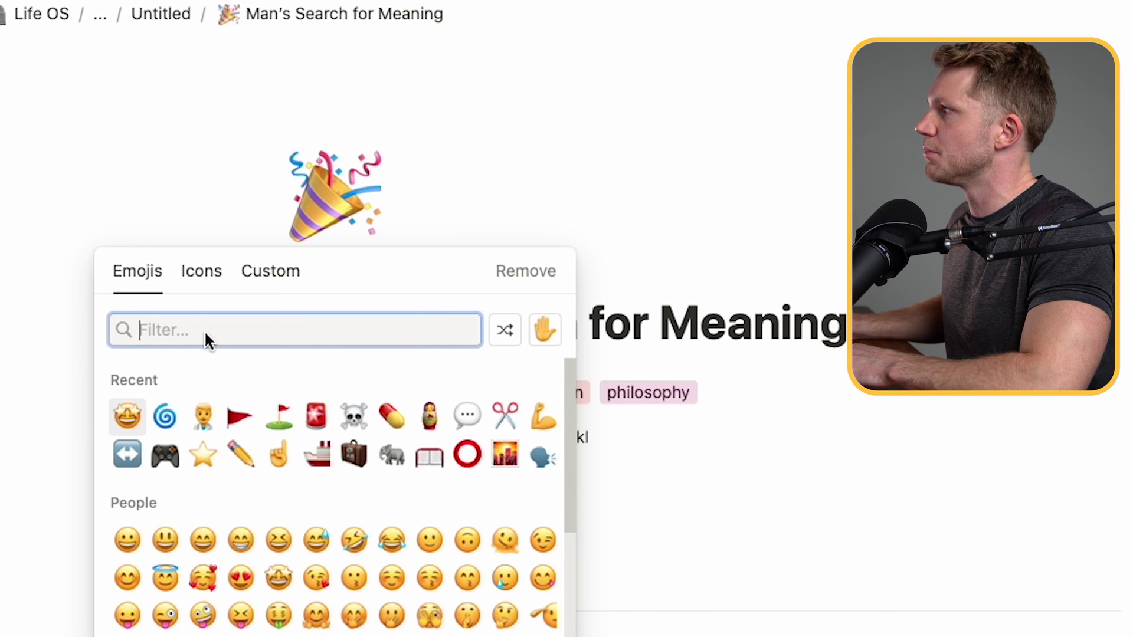
Set the copied book cover image link as a custom page icon, replacing the party popper
{"action": "left_click", "coordinate": [274, 270]}
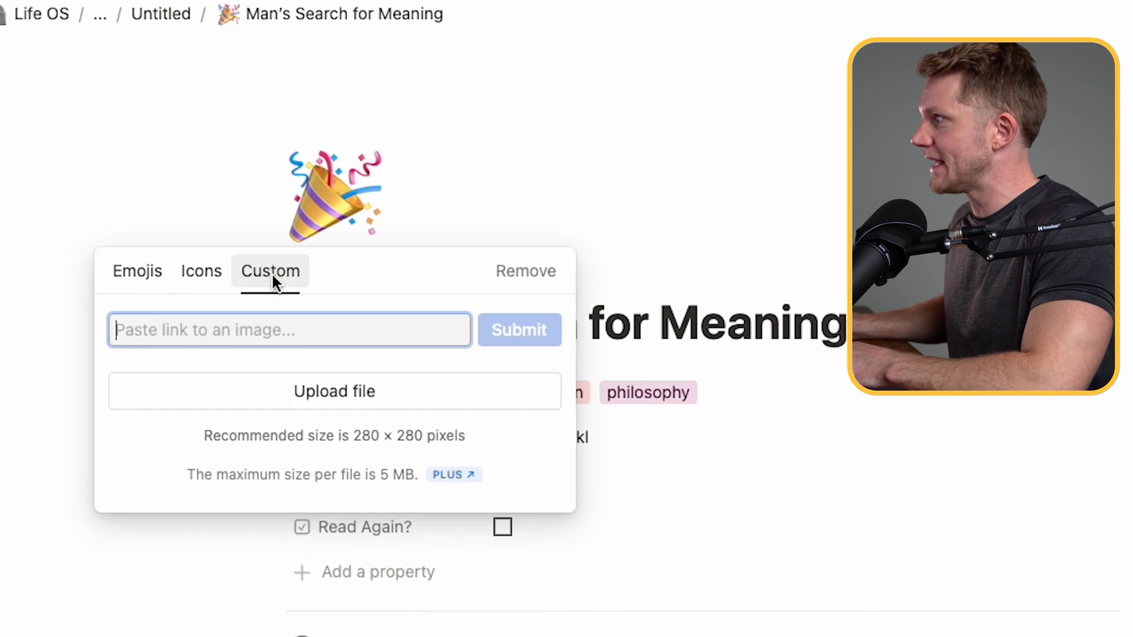
{"action": "right_click", "coordinate": [233, 326]}
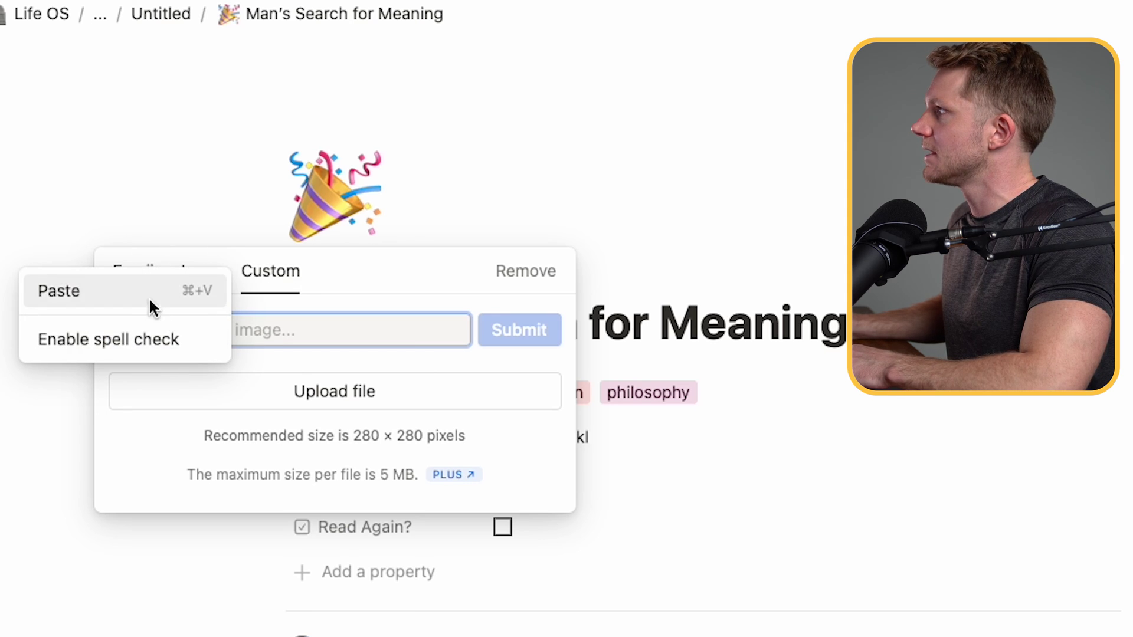
{"action": "left_click", "coordinate": [197, 289]}
{"action": "left_click", "coordinate": [519, 330]}
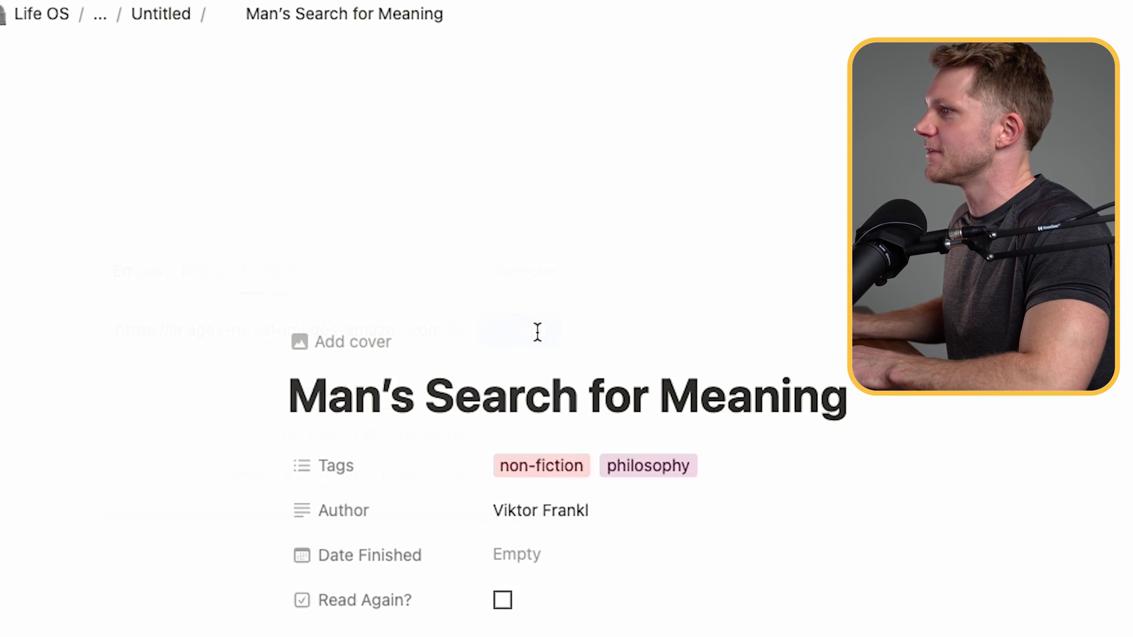